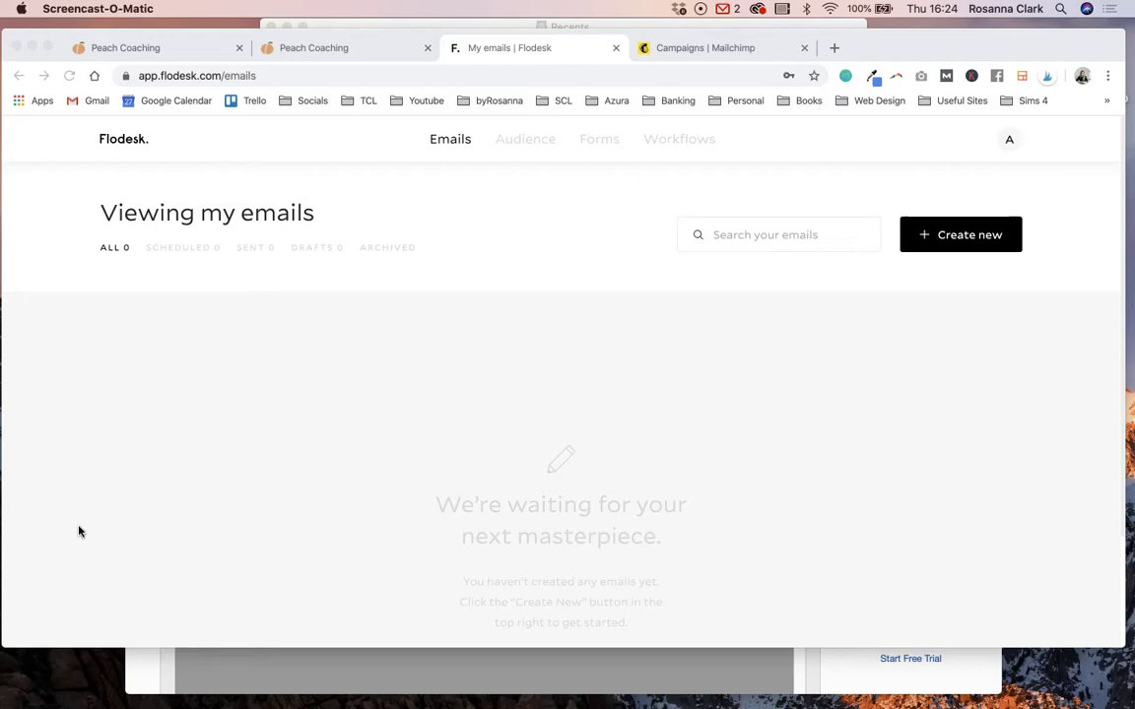
# Bring up the Mailchimp Subscribers audience and scroll to its table of 406 subscribed contacts.
pyautogui.click(704, 49)
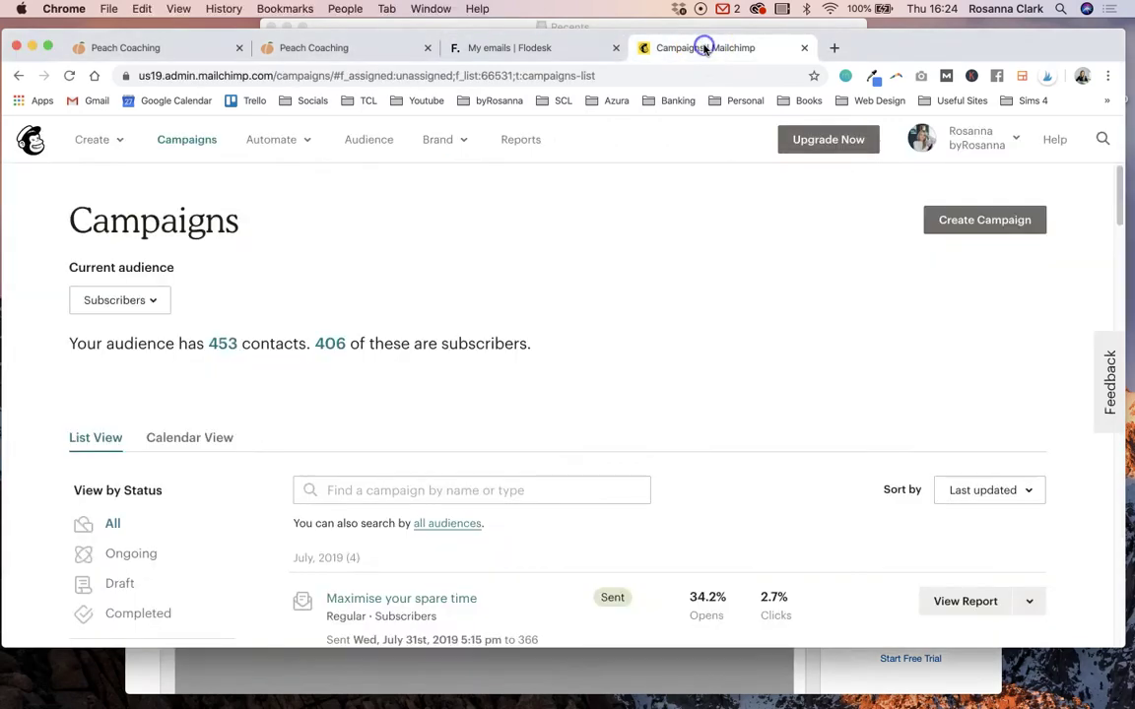
pyautogui.click(371, 138)
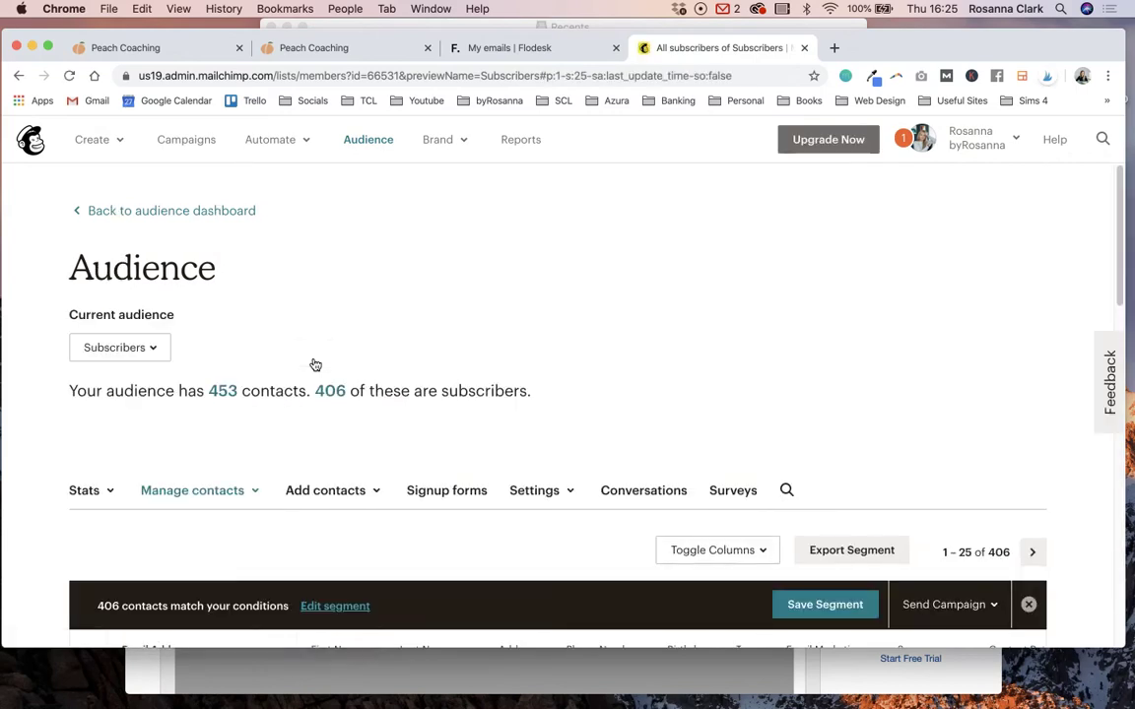
pyautogui.scroll(-1, 315, 366)
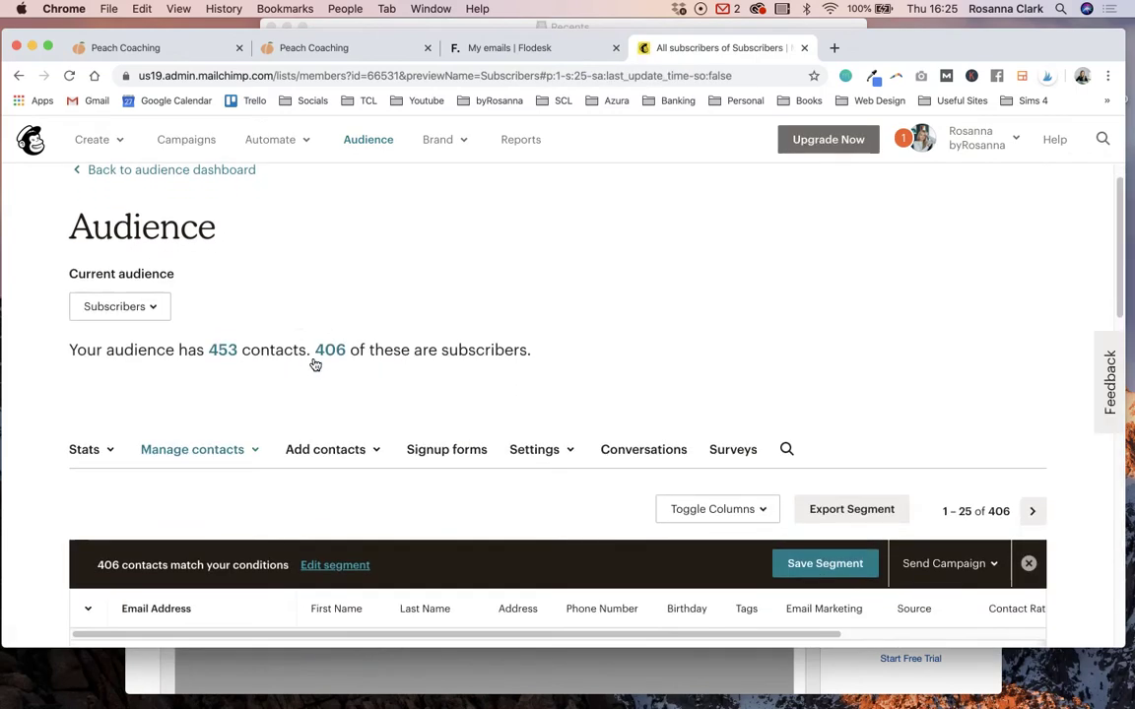
# Select all visible Mailchimp contacts and export them as a CSV Member Export.
pyautogui.click(94, 611)
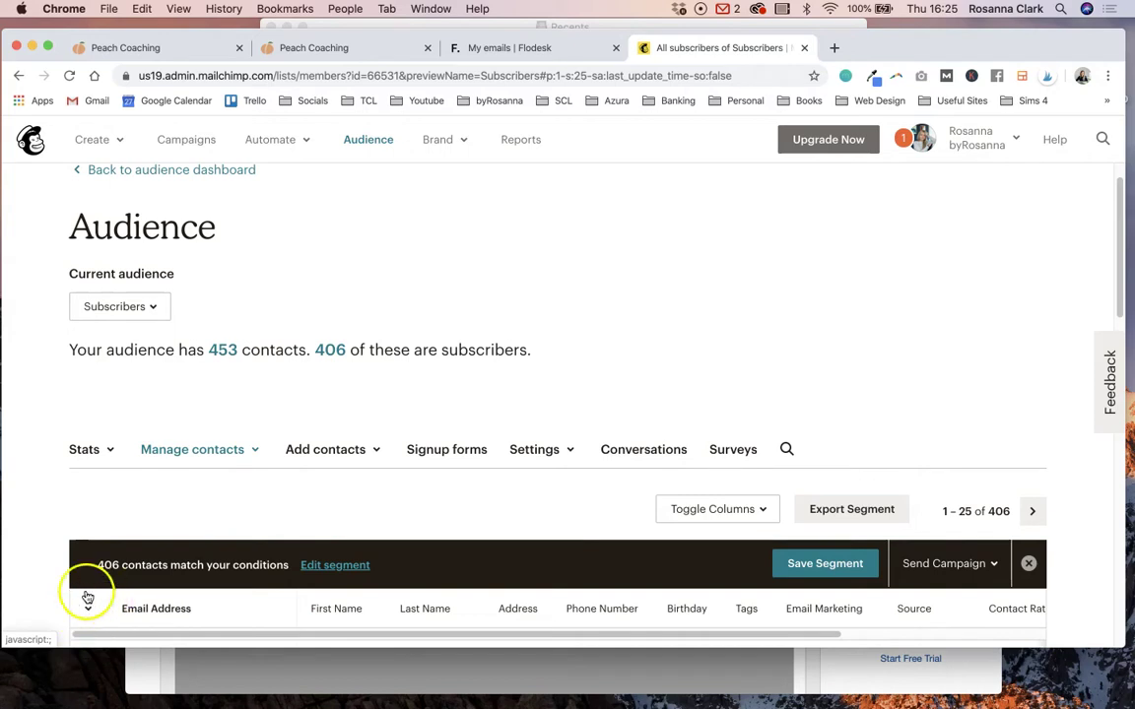
pyautogui.click(90, 606)
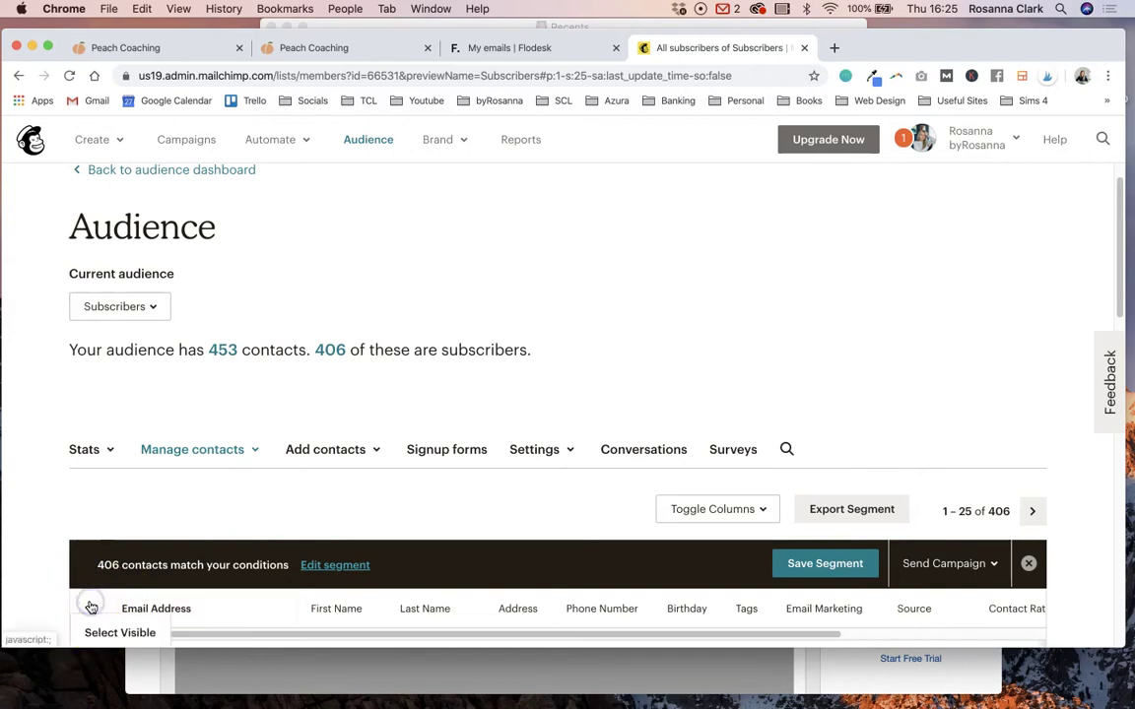
pyautogui.scroll(-1, 91, 606)
pyautogui.click(108, 581)
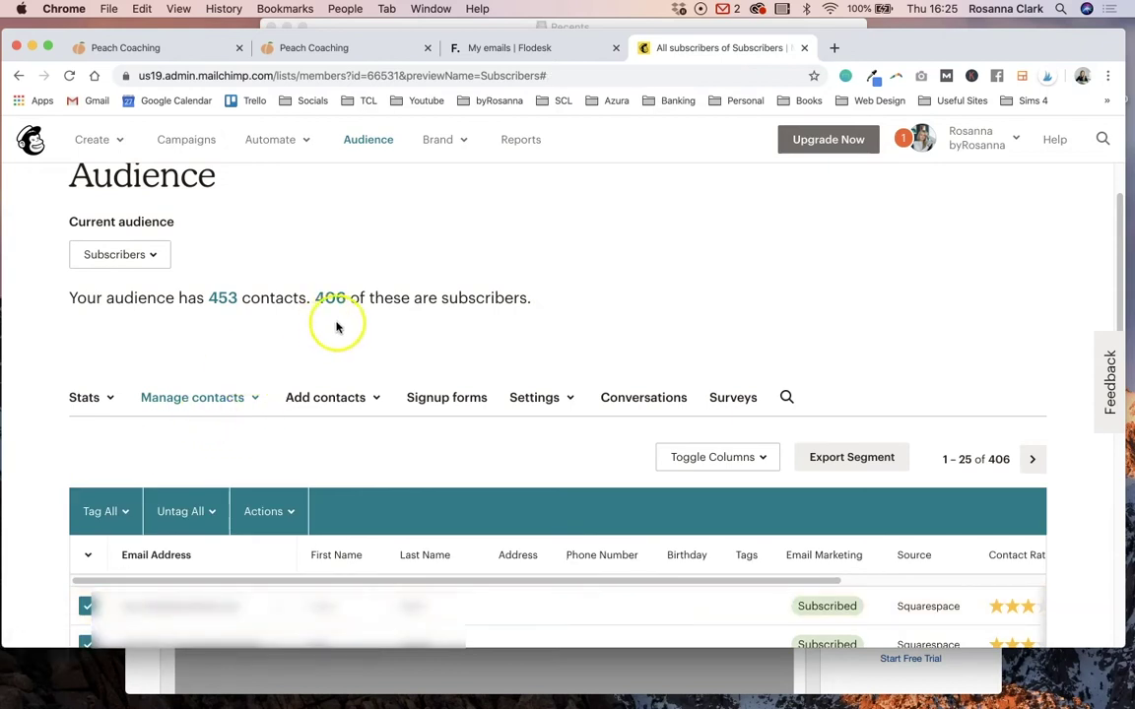
pyautogui.scroll(-1, 484, 321)
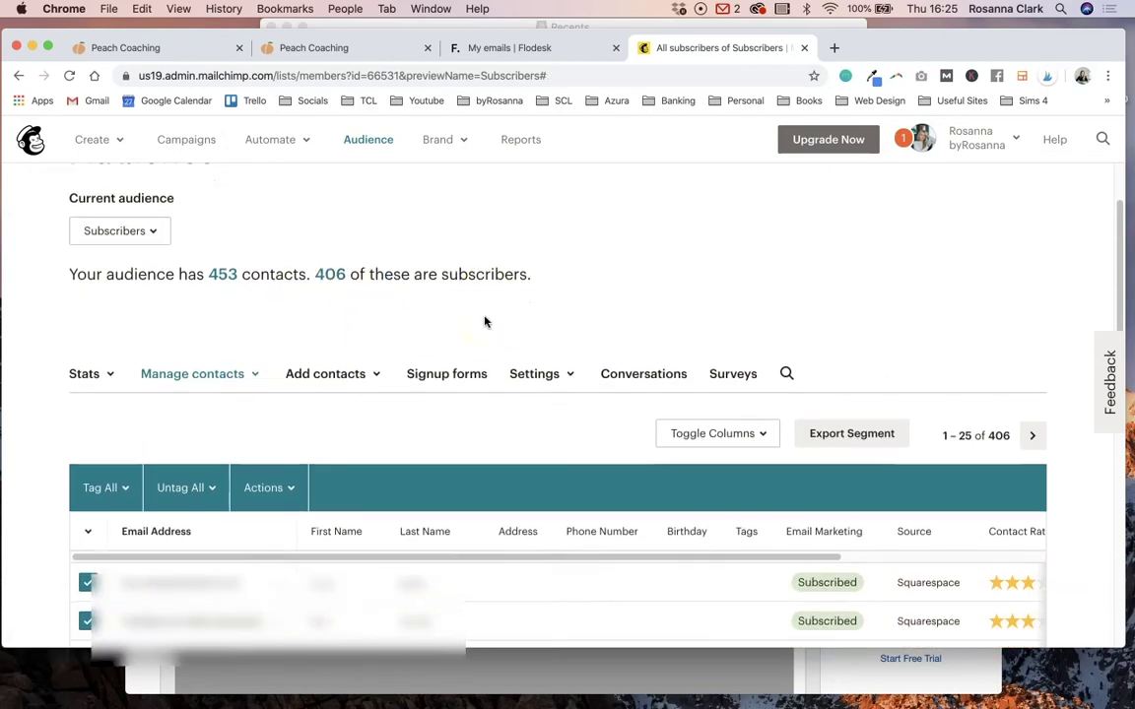
pyautogui.scroll(3, 483, 322)
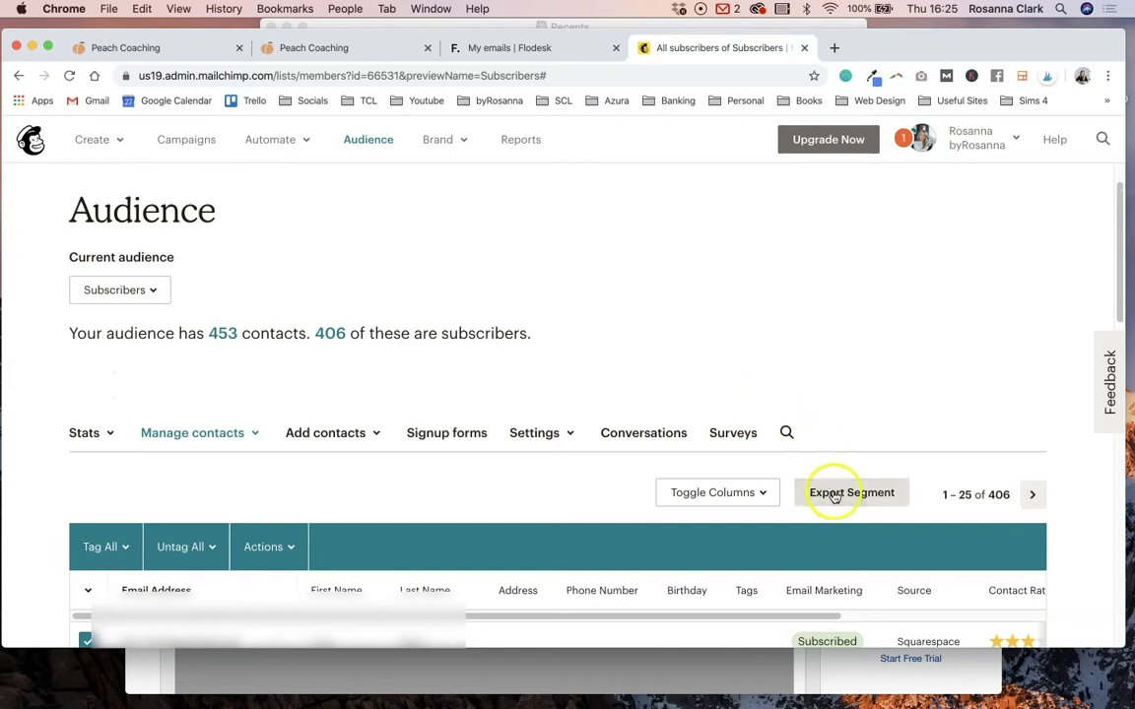
pyautogui.click(832, 495)
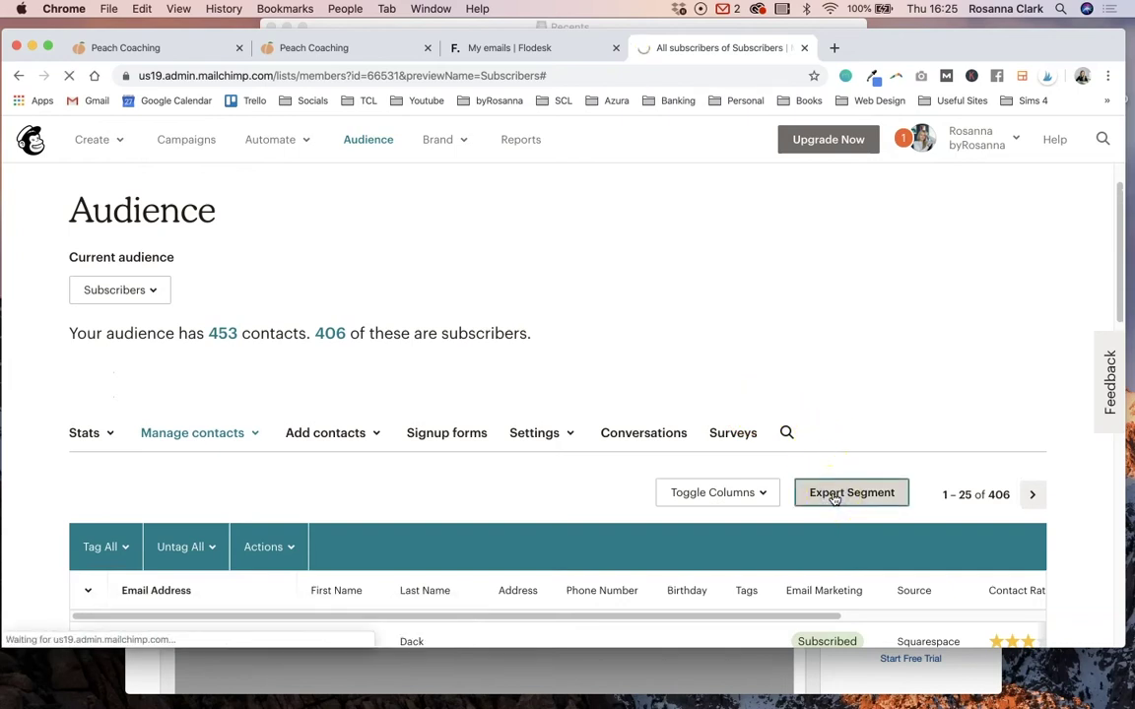
pyautogui.scroll(-2, 282, 438)
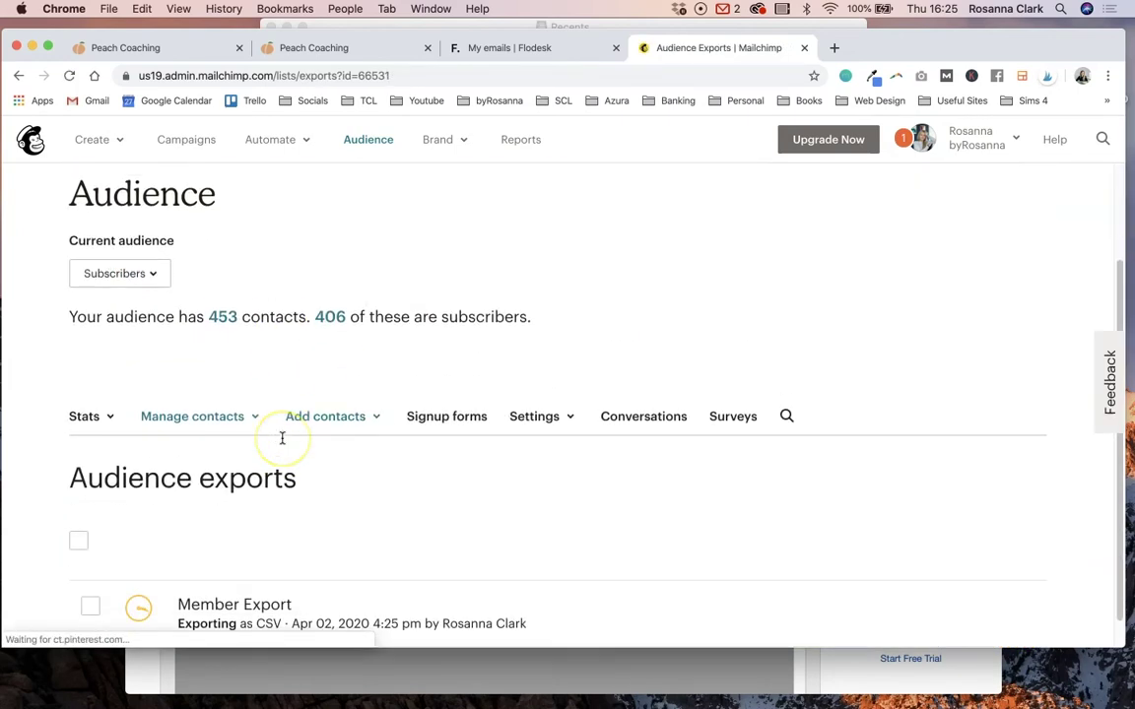
pyautogui.scroll(-1, 282, 438)
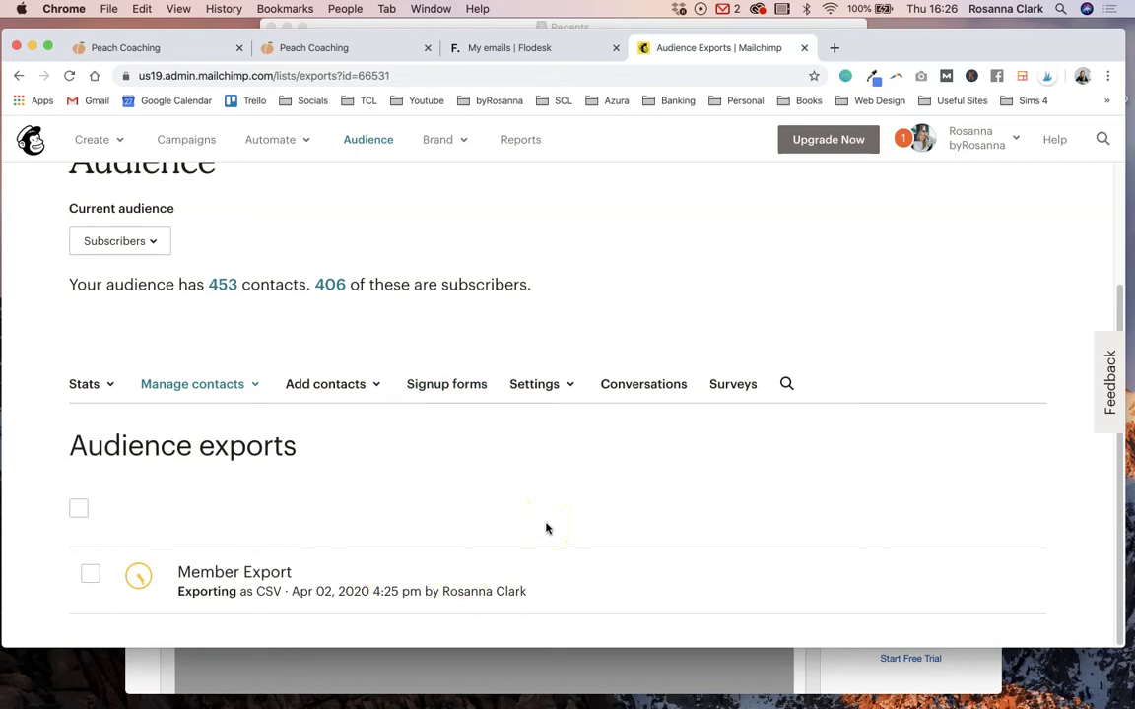
# Download the list data zip from the Mailchimp Audience Export Complete email in Go for Gmail.
pyautogui.click(203, 679)
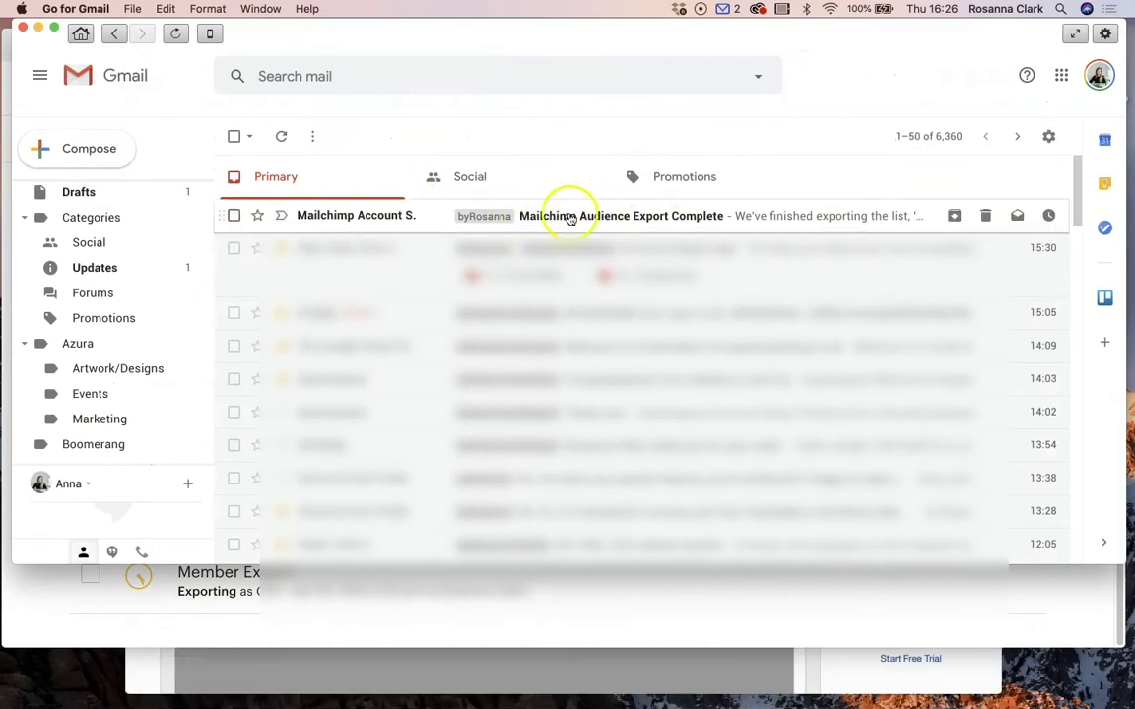
pyautogui.click(651, 216)
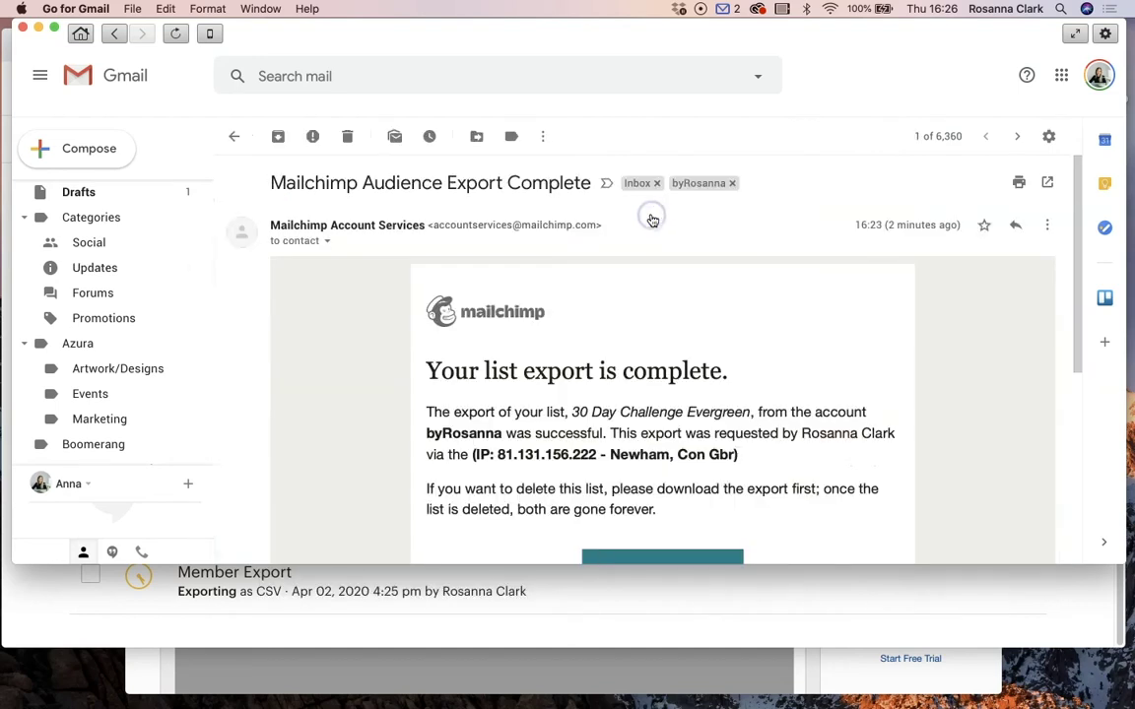
pyautogui.scroll(-5, 655, 417)
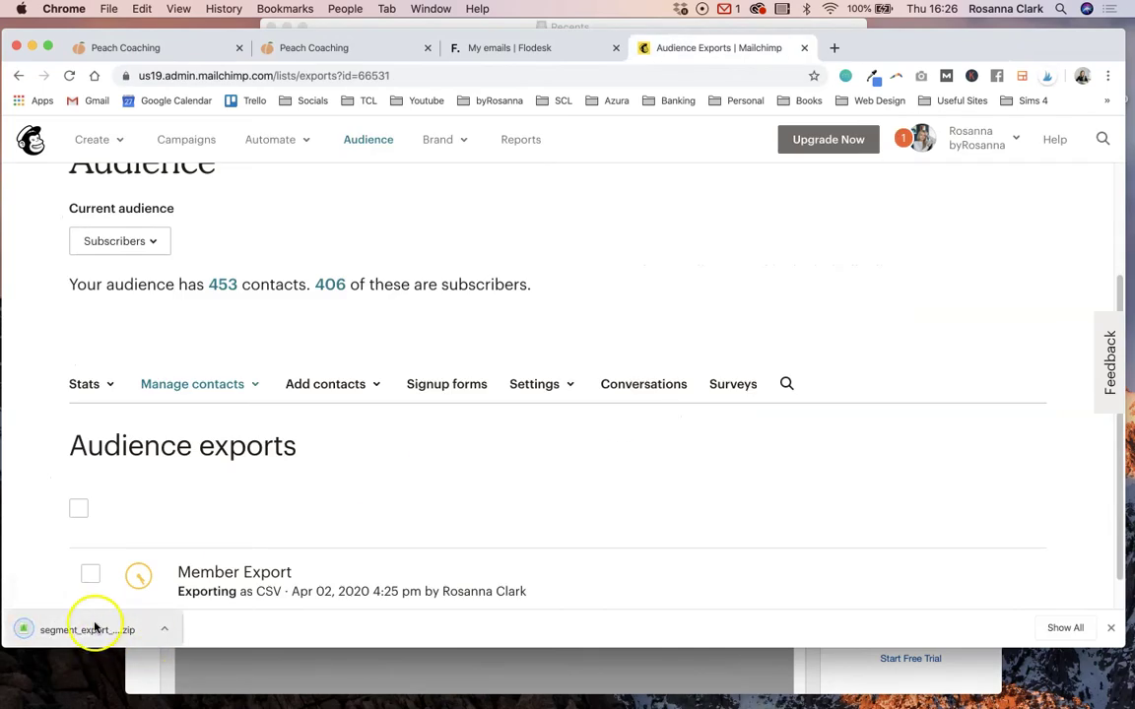
# Extract the segment_export zip into Downloads, place the CSV below WLC.png, then return to the browser.
pyautogui.click(87, 630)
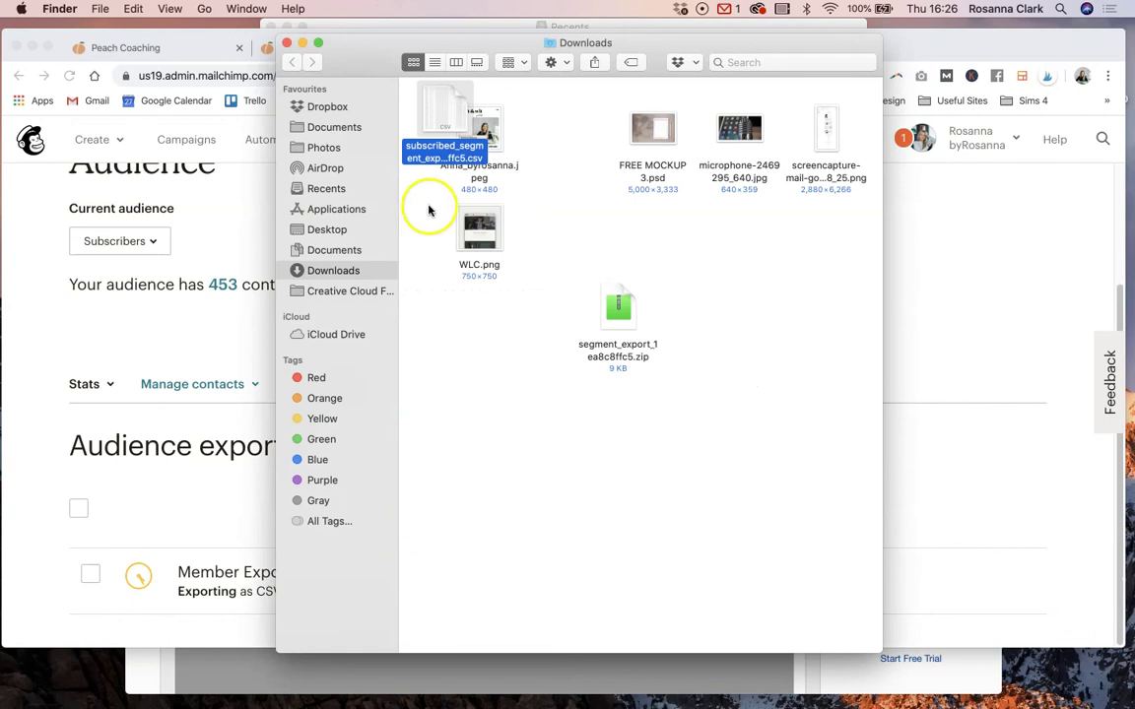
pyautogui.moveTo(441, 99); pyautogui.dragTo(477, 352)
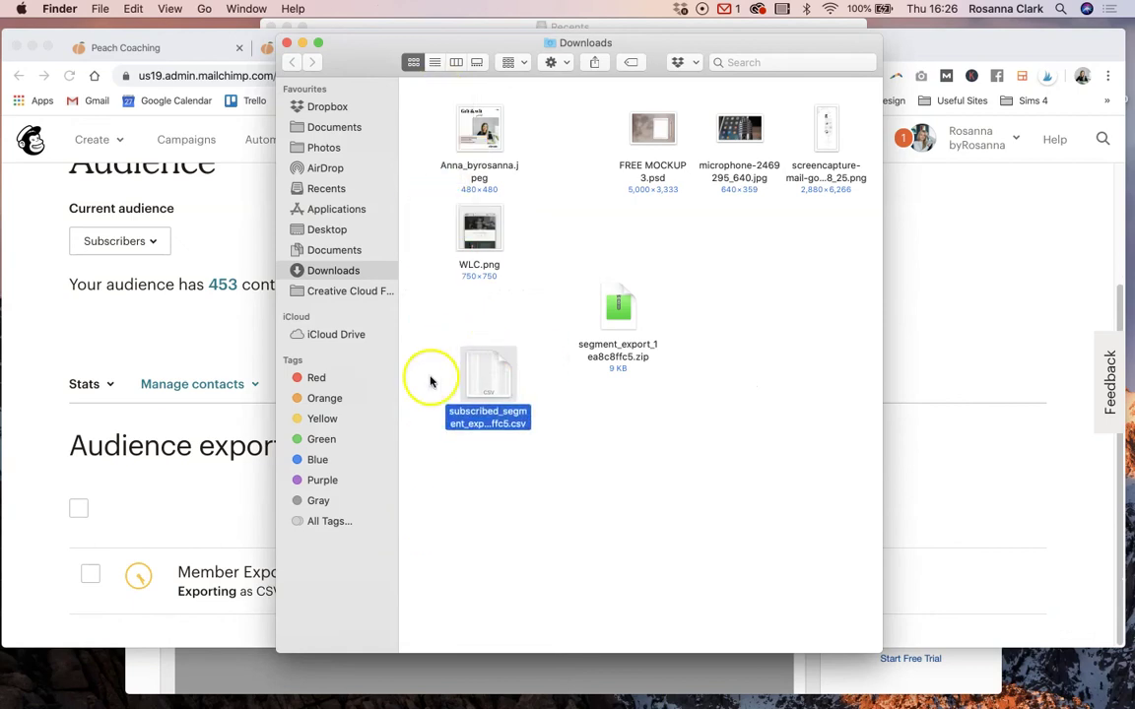
pyautogui.click(527, 449)
pyautogui.click(455, 340)
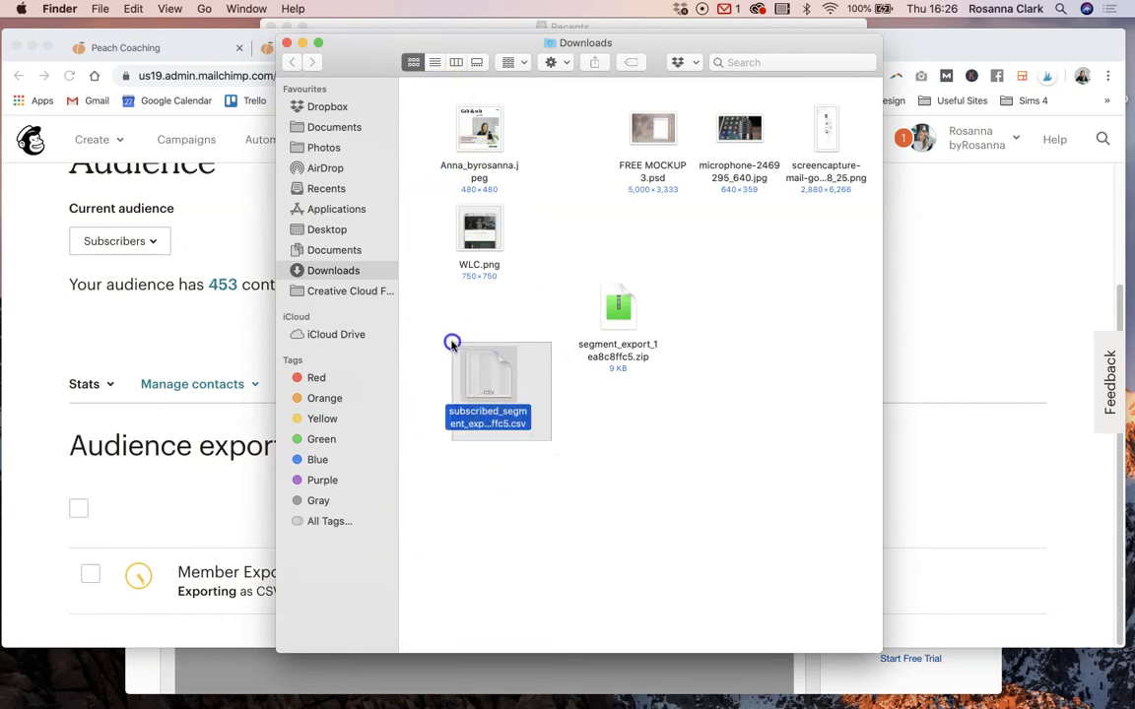
pyautogui.click(550, 434)
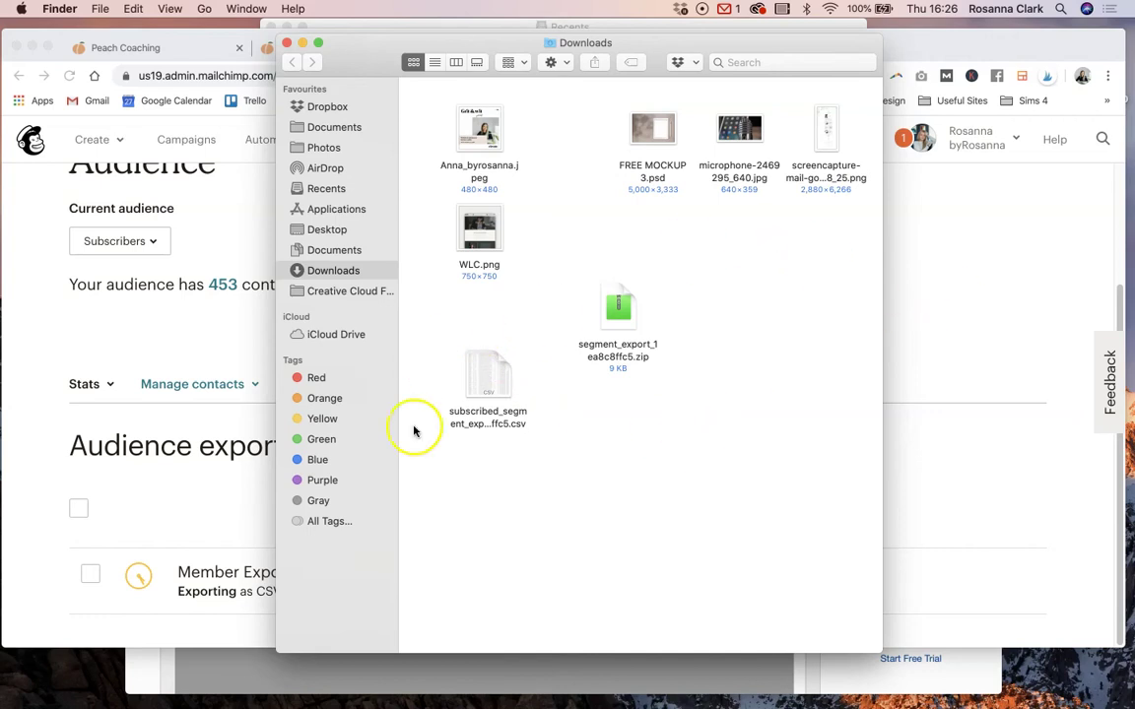
pyautogui.click(936, 276)
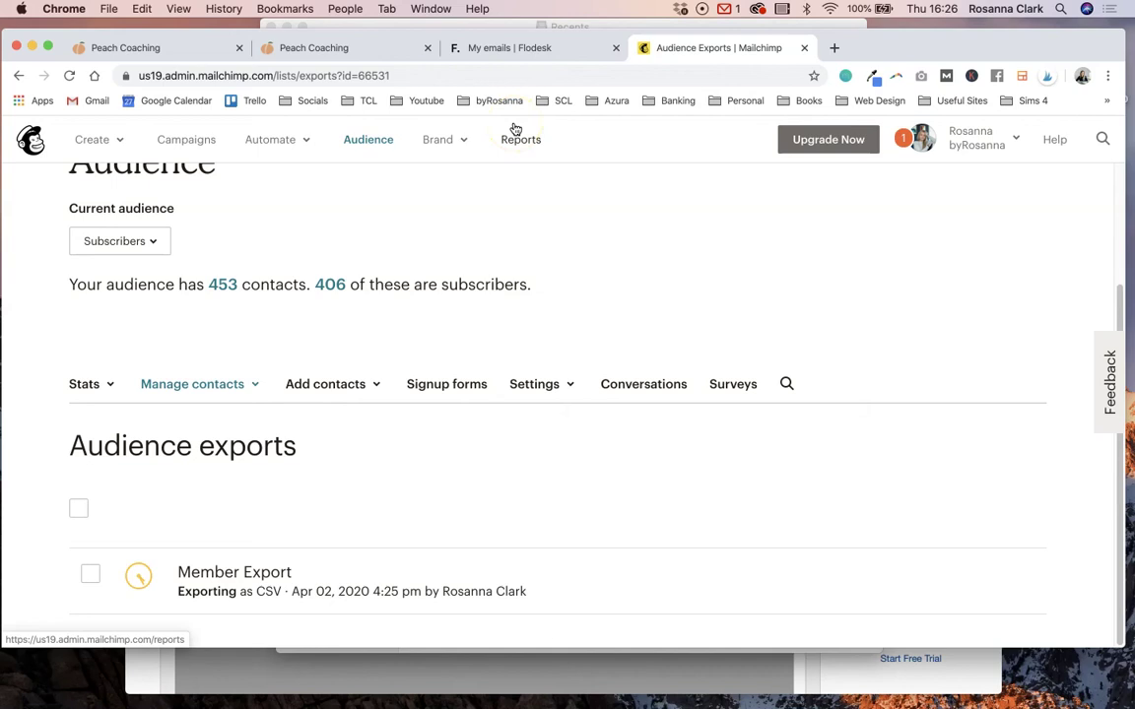
# Go to the Flodesk subscribers list and start a CSV import.
pyautogui.click(527, 50)
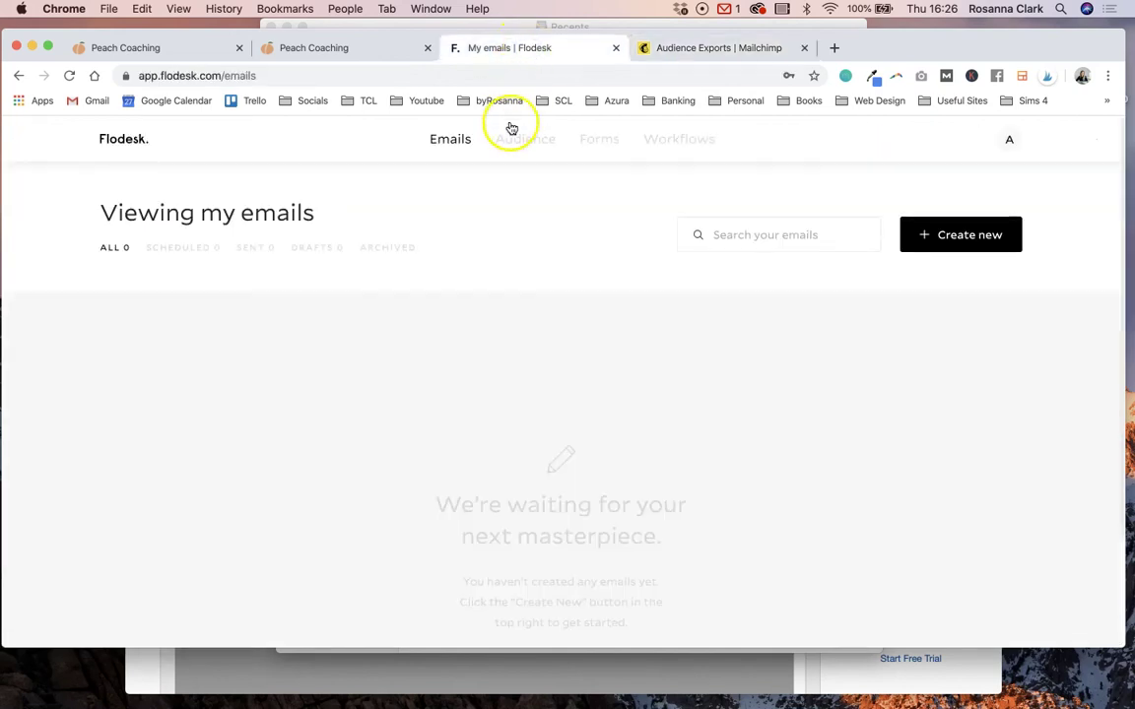
pyautogui.moveTo(517, 146)
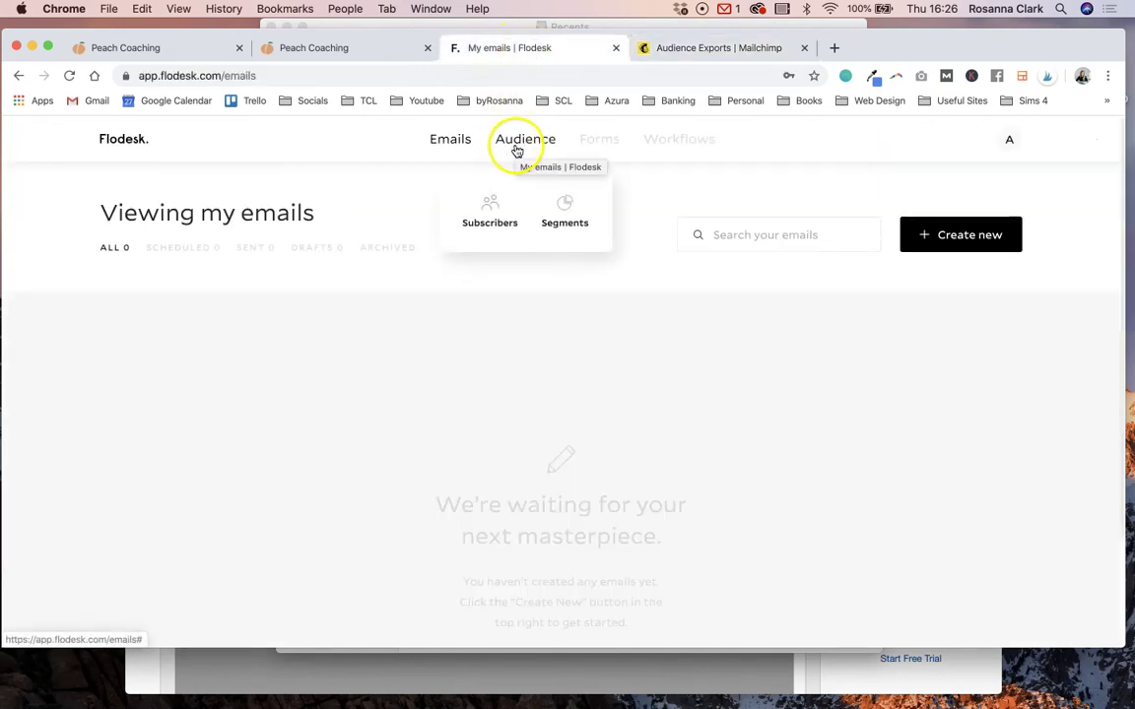
pyautogui.click(491, 225)
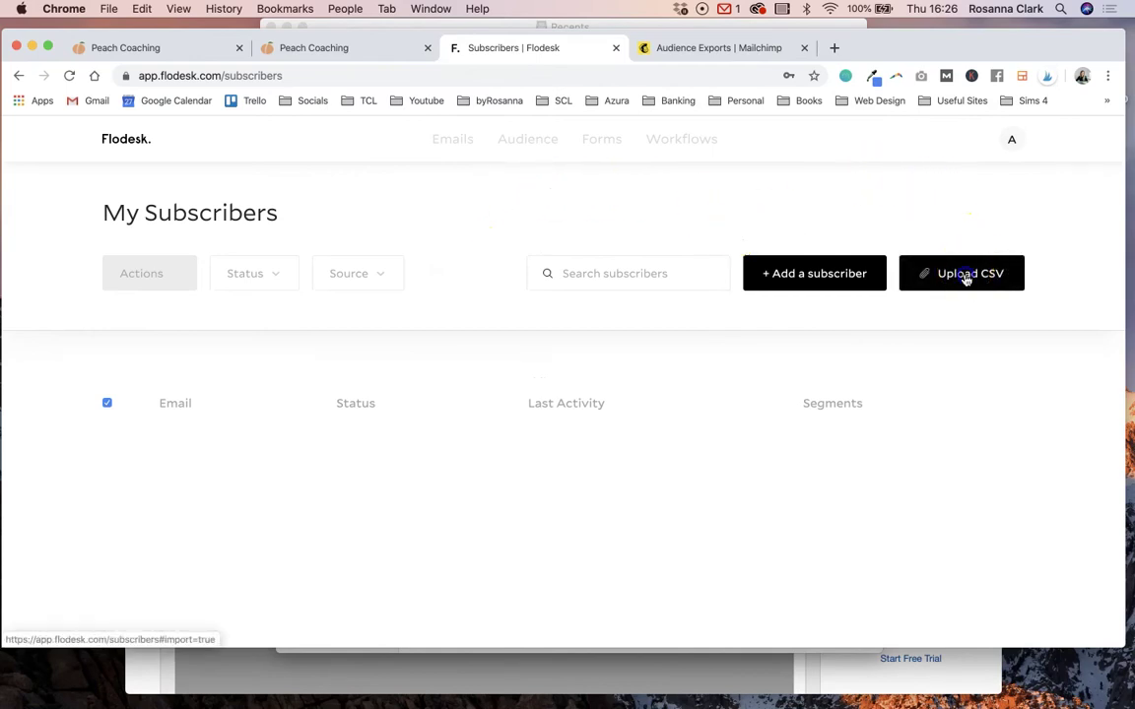
pyautogui.click(965, 280)
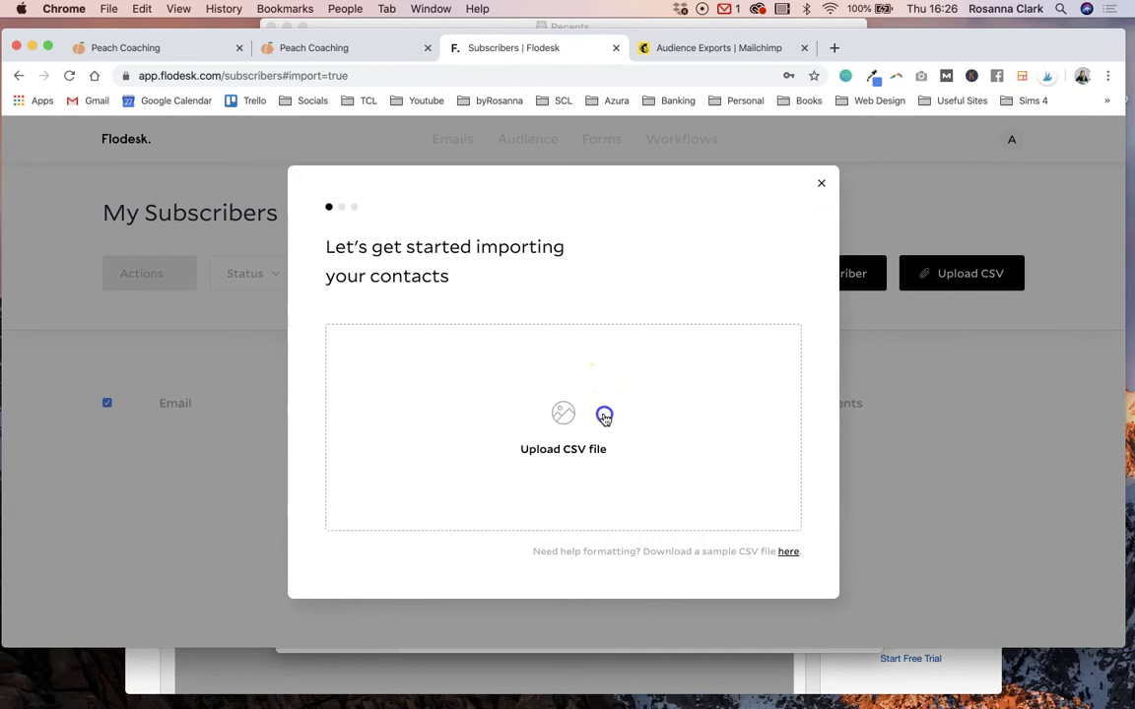
# Upload the subscribed_segment_export CSV from Downloads, yielding 110 subscribers to map.
pyautogui.click(603, 413)
pyautogui.click(296, 294)
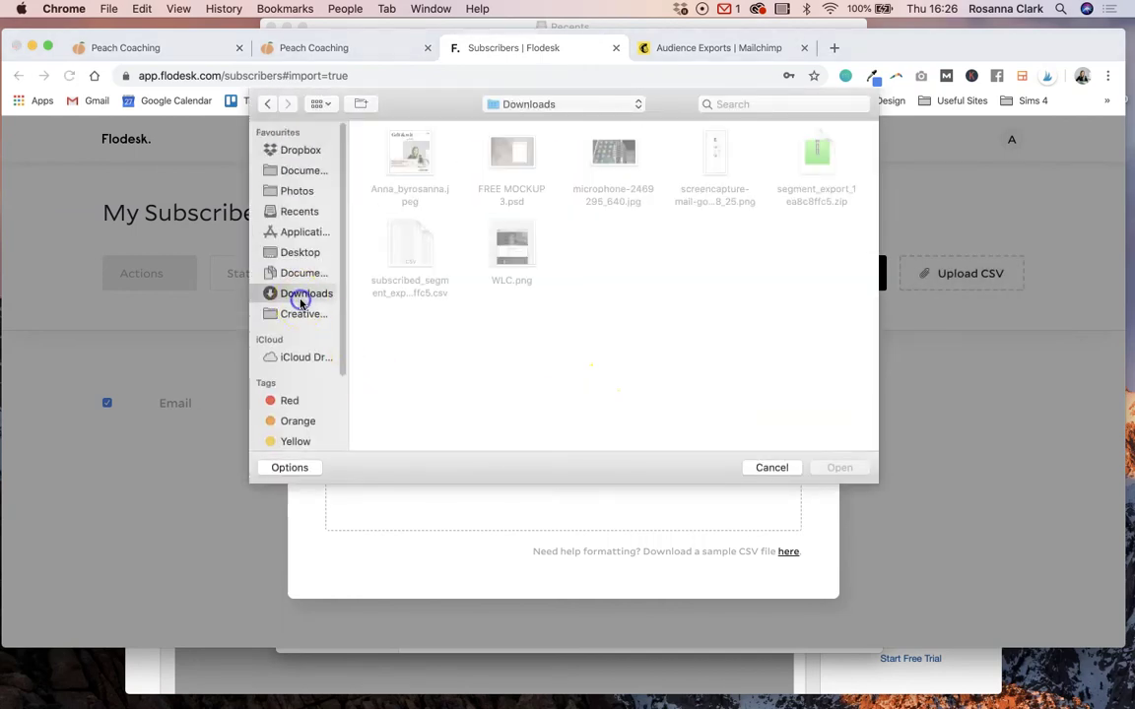
pyautogui.click(416, 252)
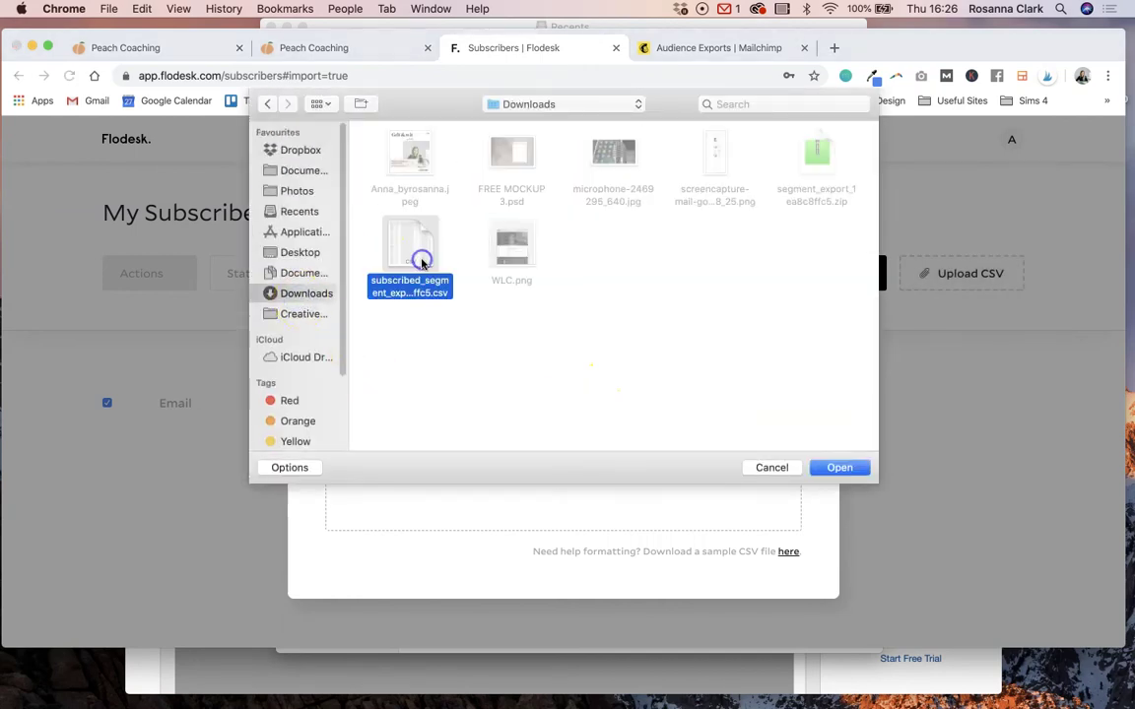
pyautogui.click(840, 468)
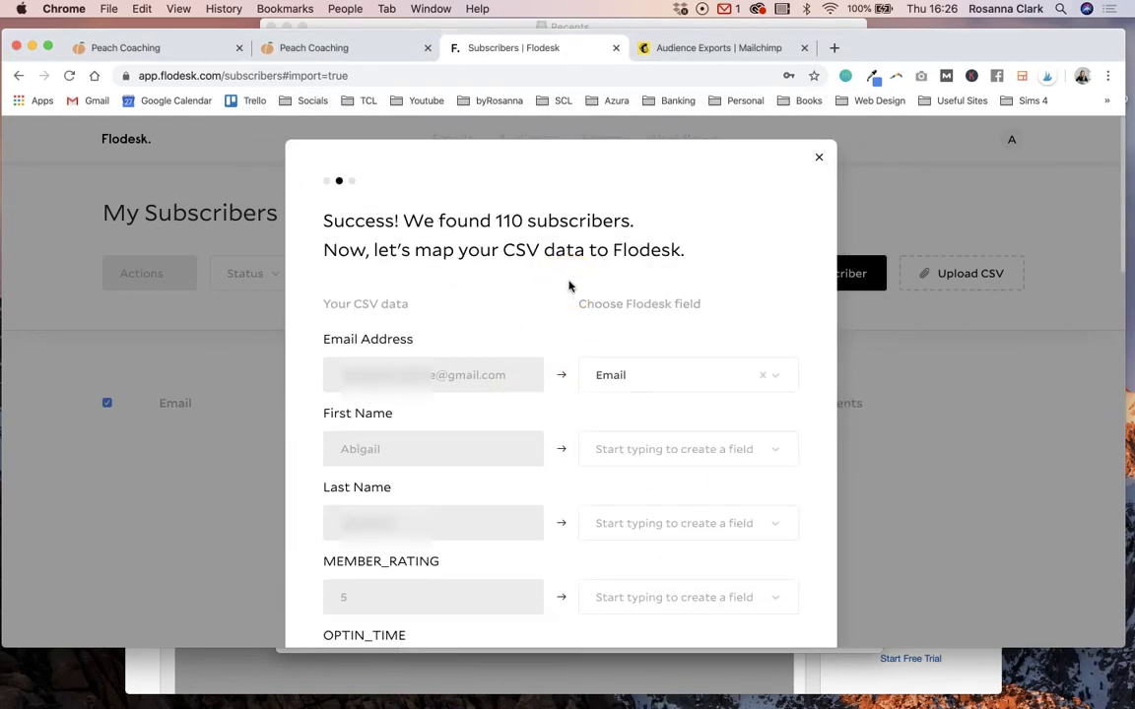
# Review the CSV columns and map First Name to Flodesk's First name field.
pyautogui.scroll(-1, 568, 286)
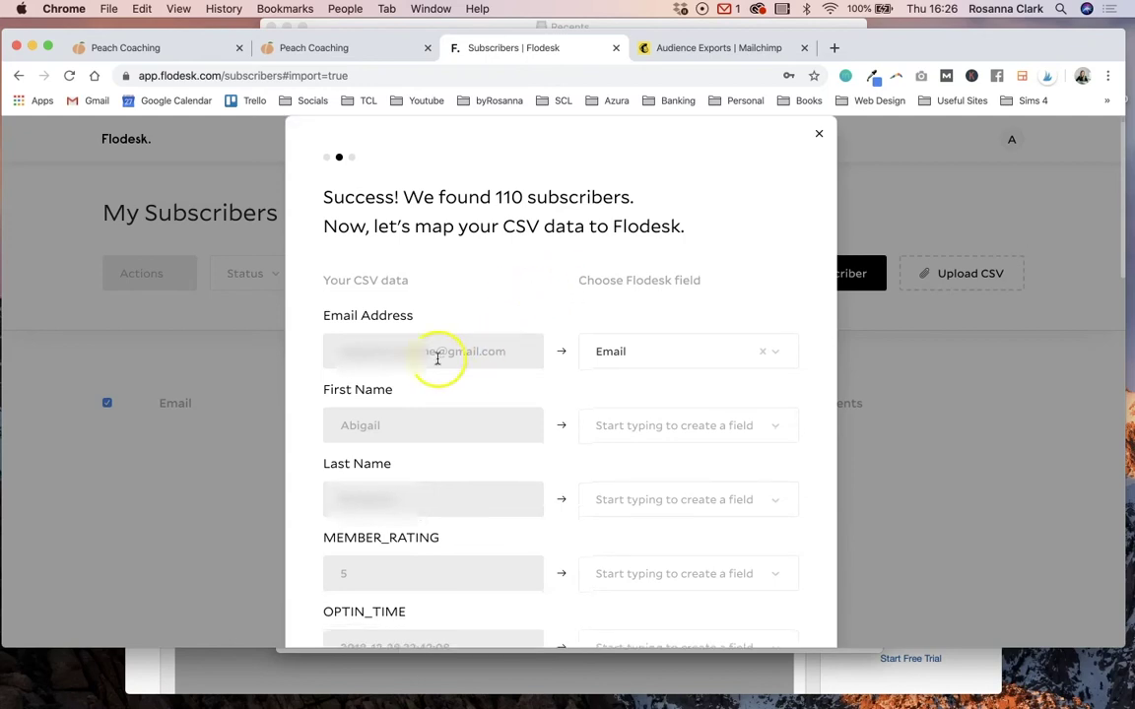
pyautogui.scroll(-3, 430, 347)
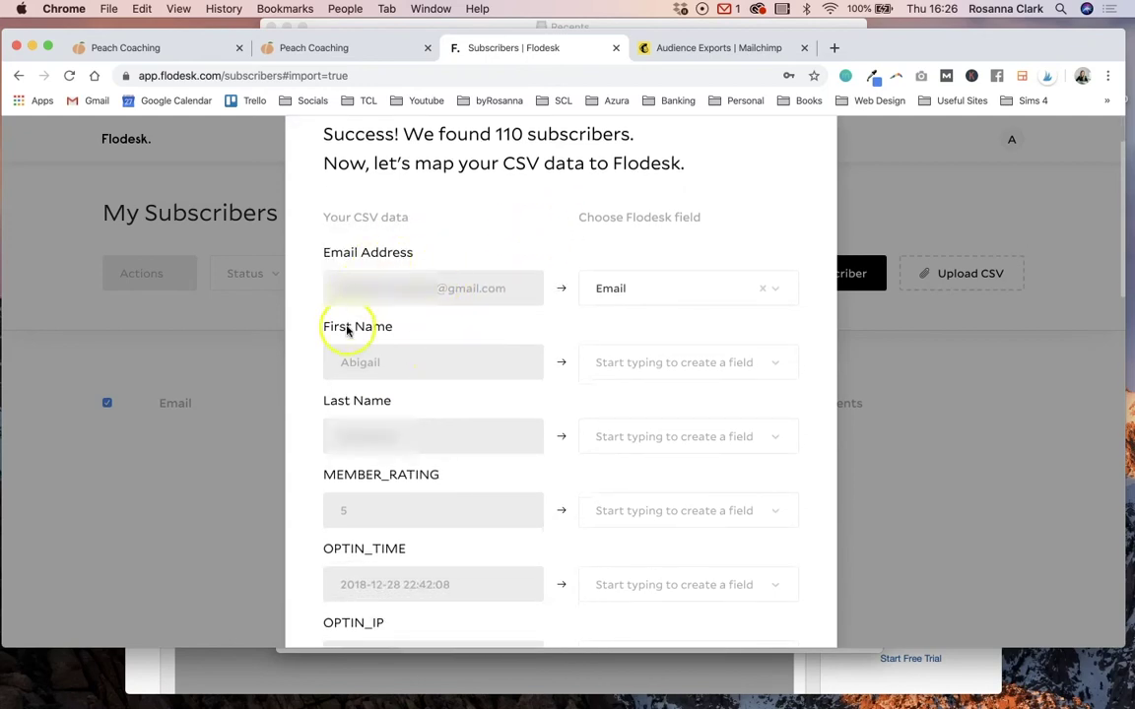
pyautogui.scroll(4, 397, 333)
pyautogui.scroll(-3, 463, 337)
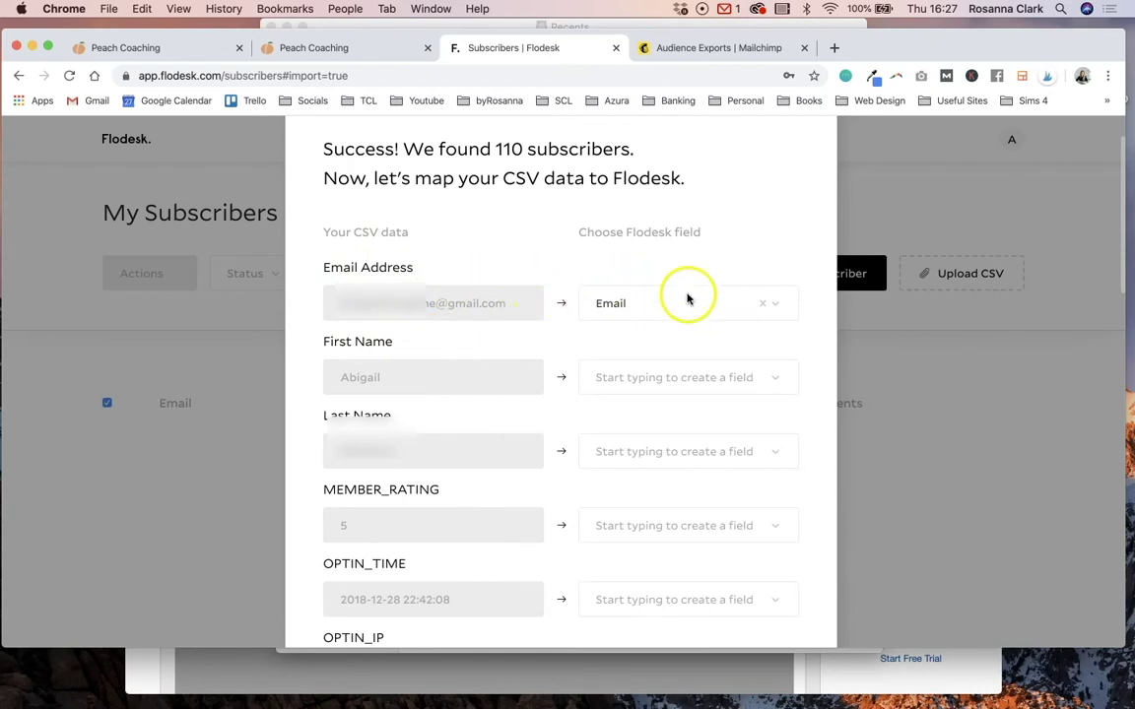
pyautogui.scroll(-1, 379, 376)
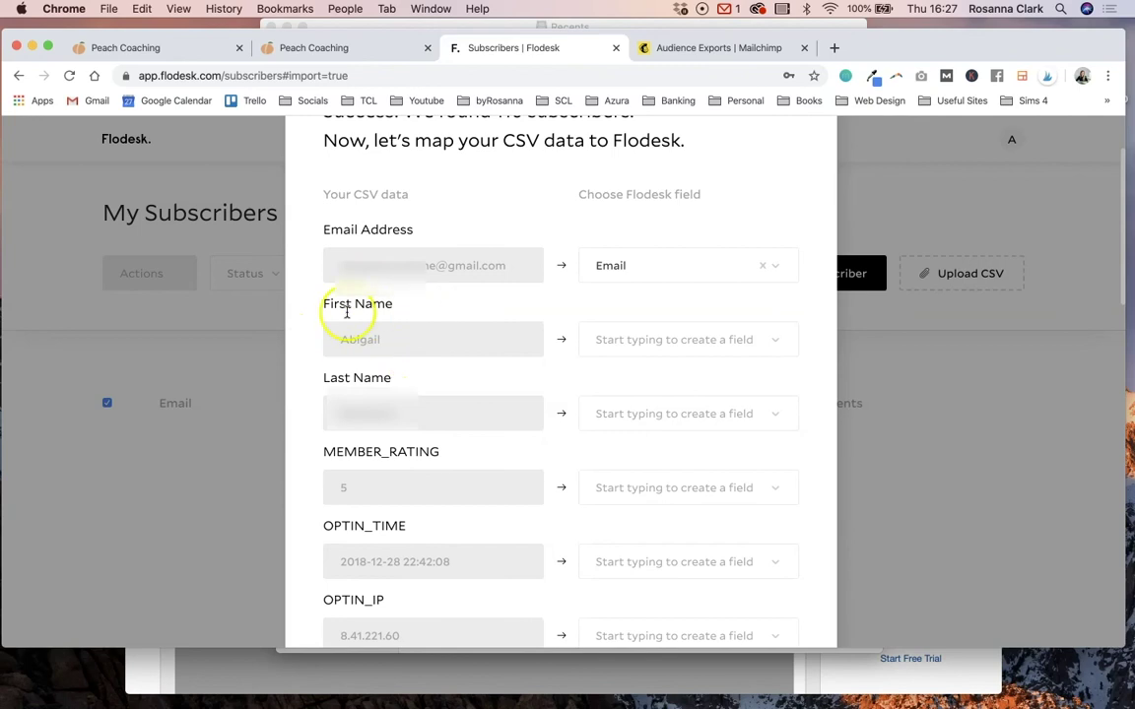
pyautogui.scroll(-1, 347, 312)
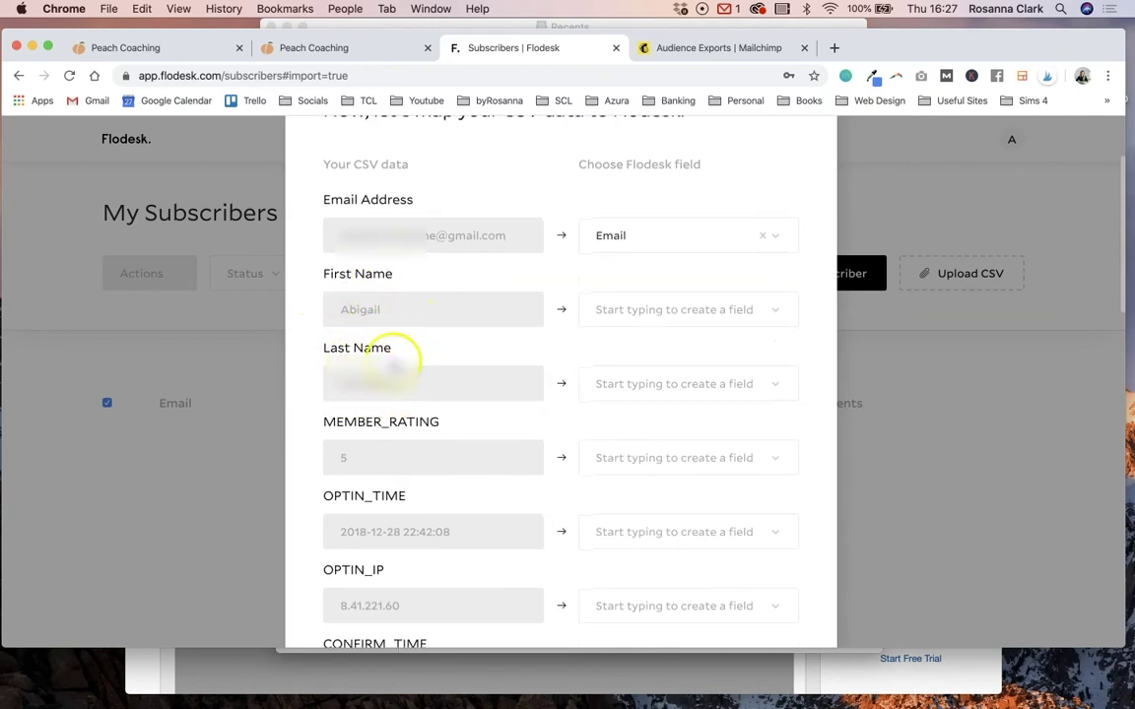
pyautogui.click(625, 315)
pyautogui.click(647, 364)
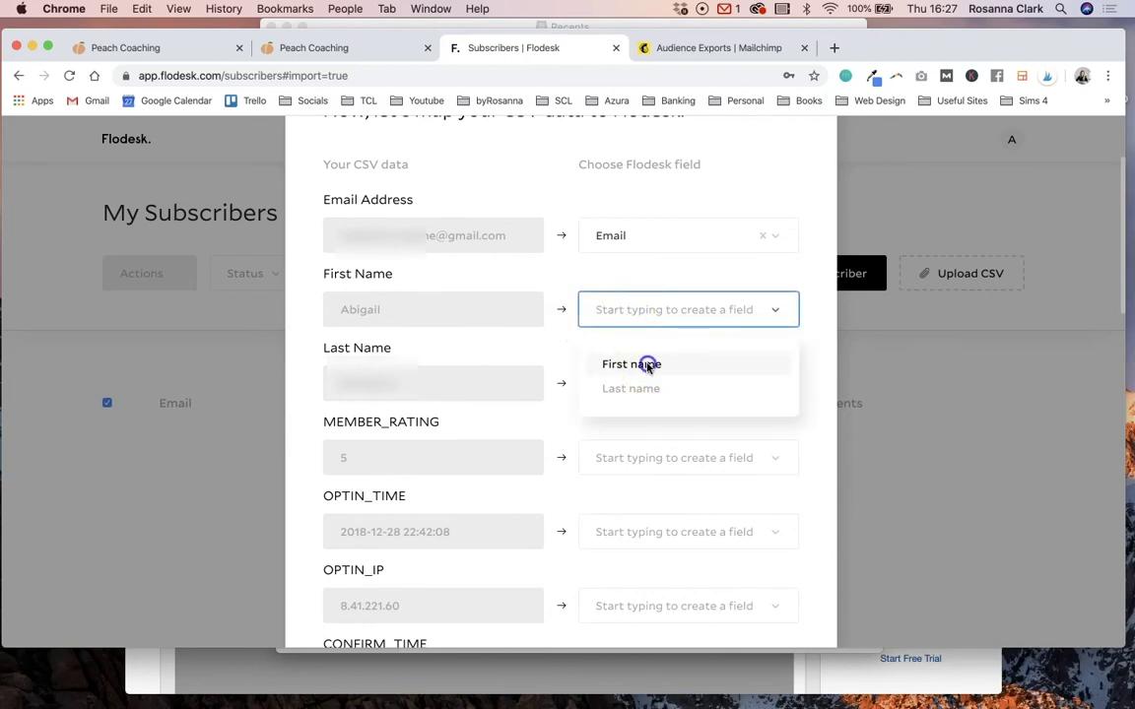
pyautogui.click(658, 384)
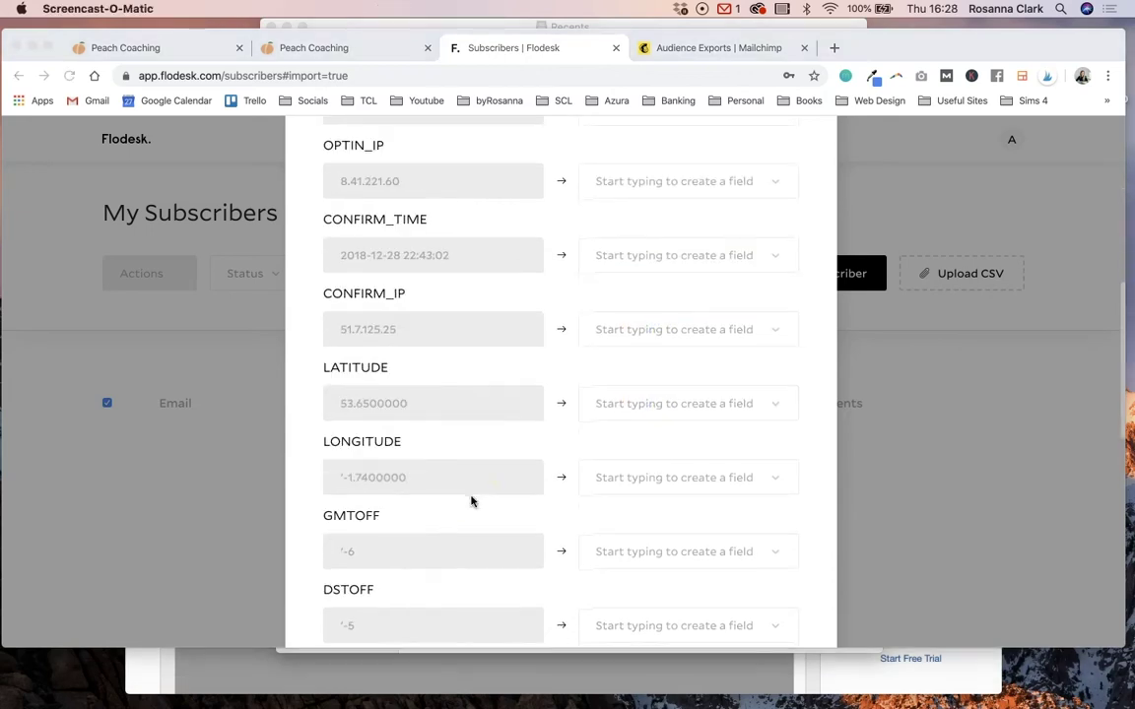
# Review the remaining columns, leave TAGS unmapped, and continue to segment selection.
pyautogui.scroll(-3, 419, 282)
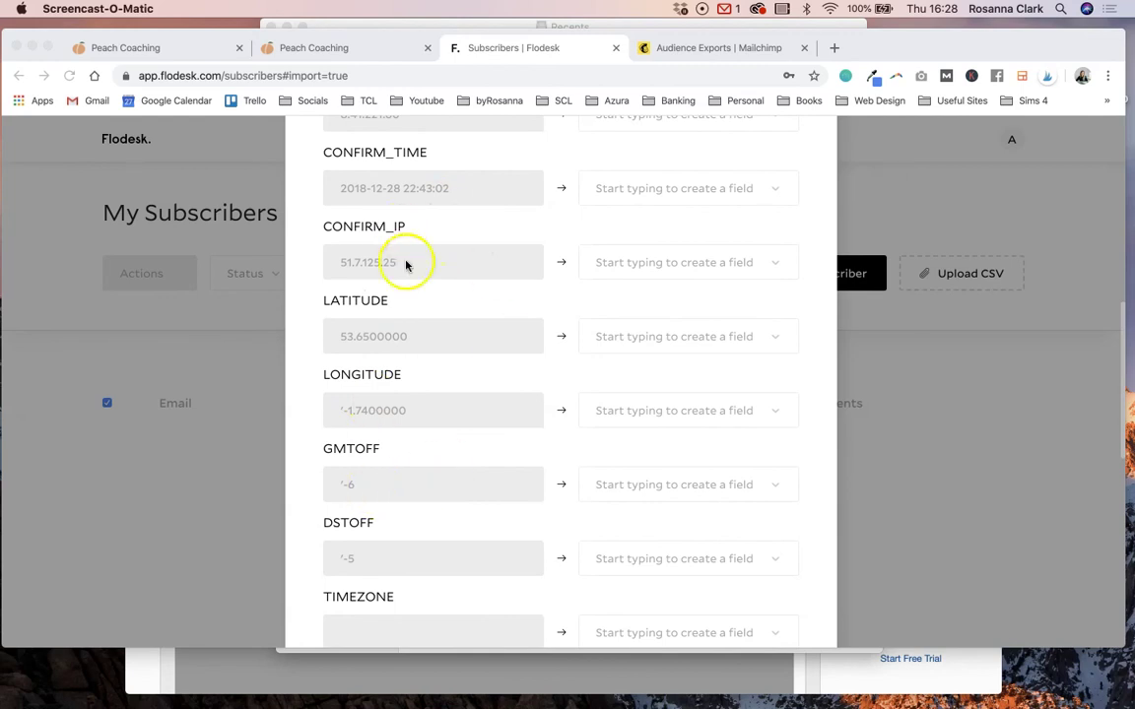
pyautogui.scroll(-5, 411, 413)
pyautogui.scroll(5, 411, 414)
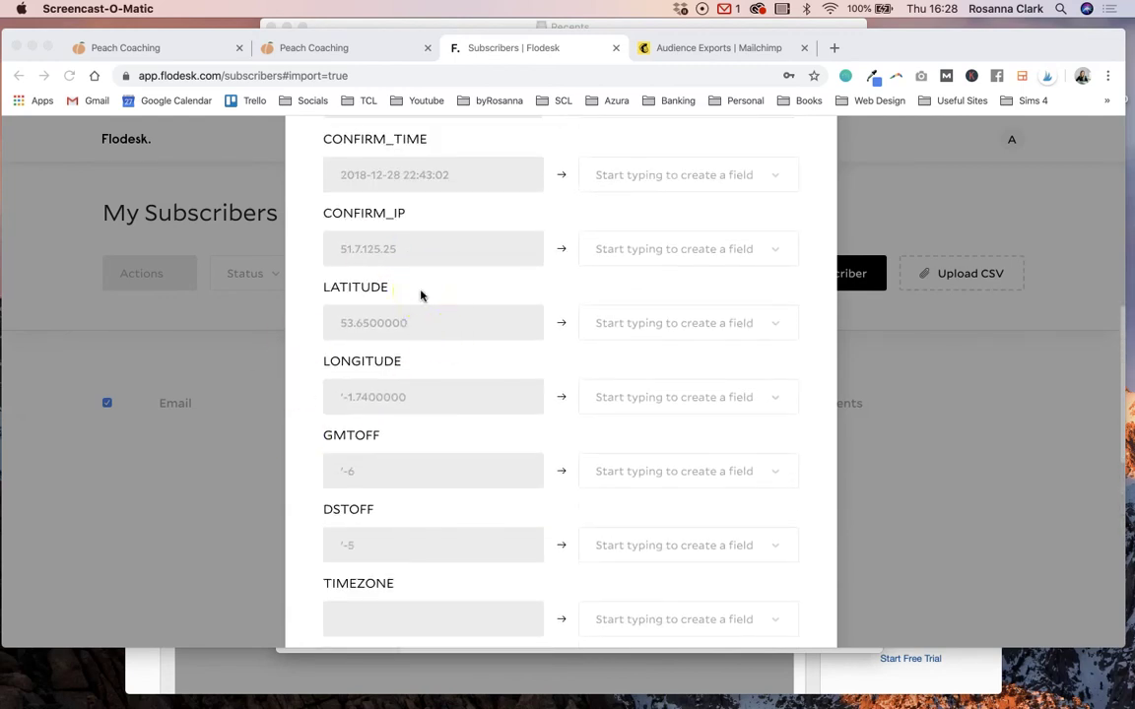
pyautogui.scroll(-5, 421, 295)
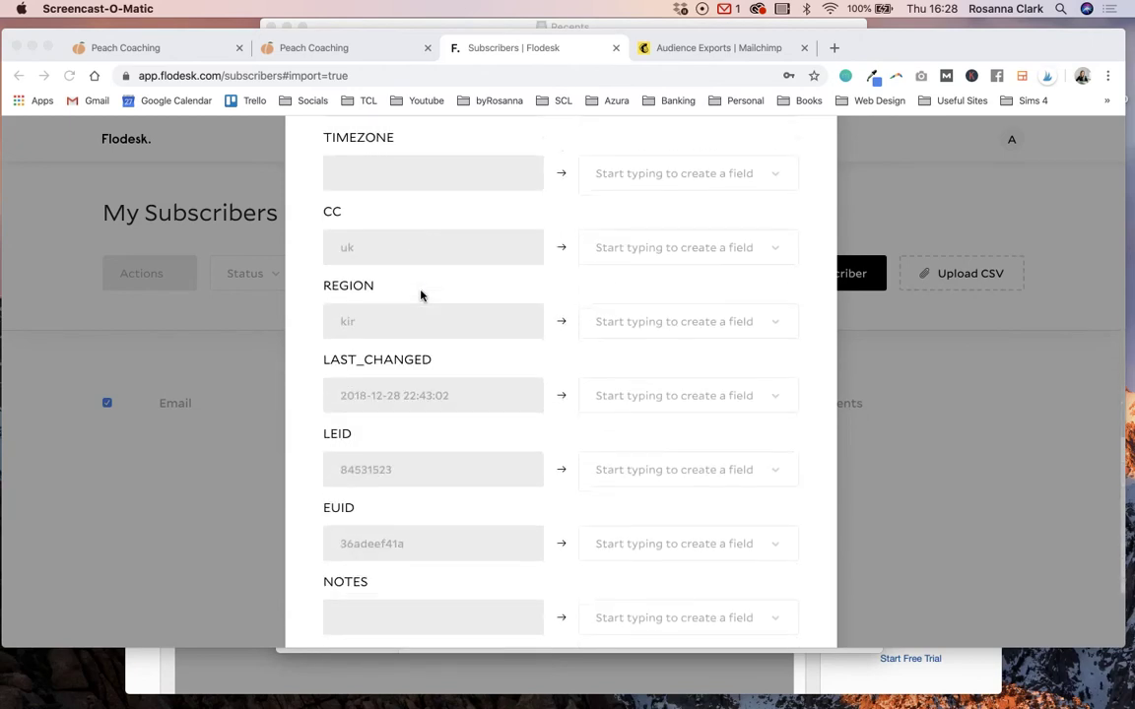
pyautogui.scroll(-3, 408, 434)
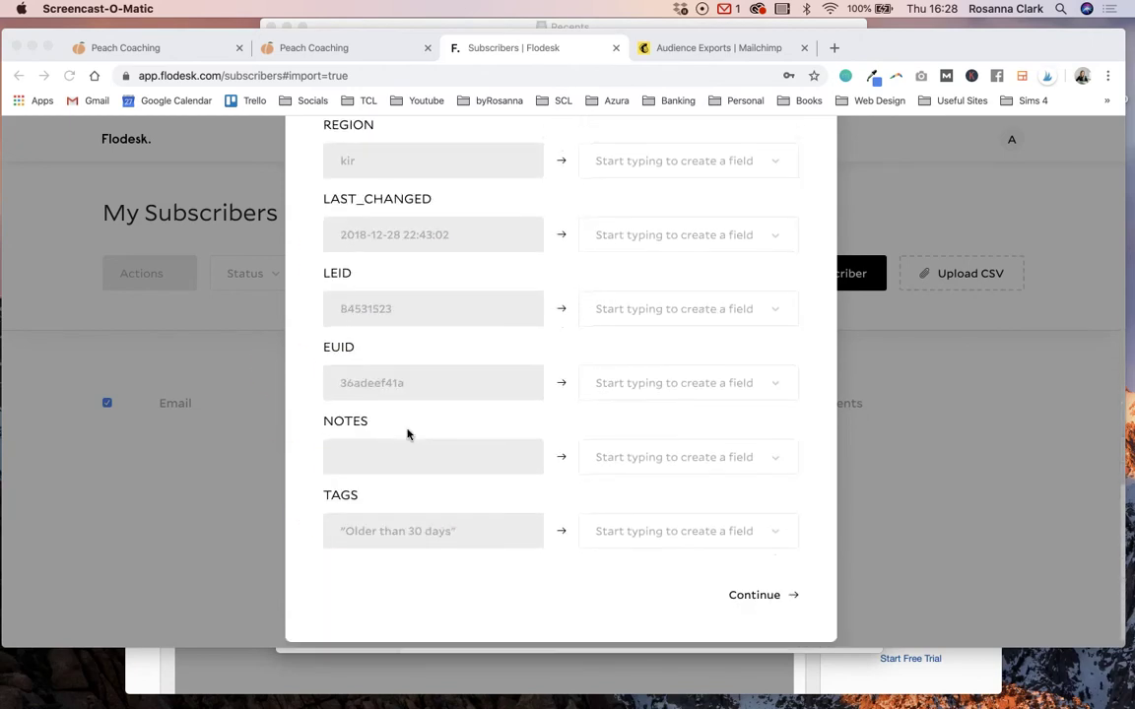
pyautogui.scroll(-1, 393, 505)
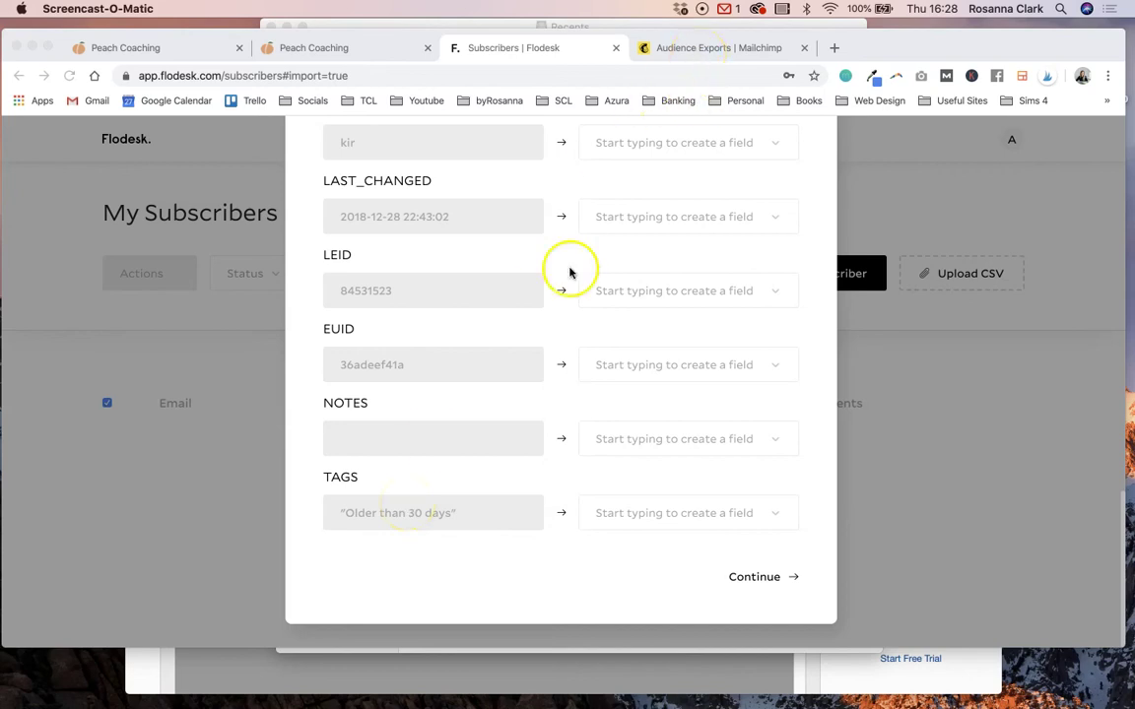
pyautogui.click(726, 49)
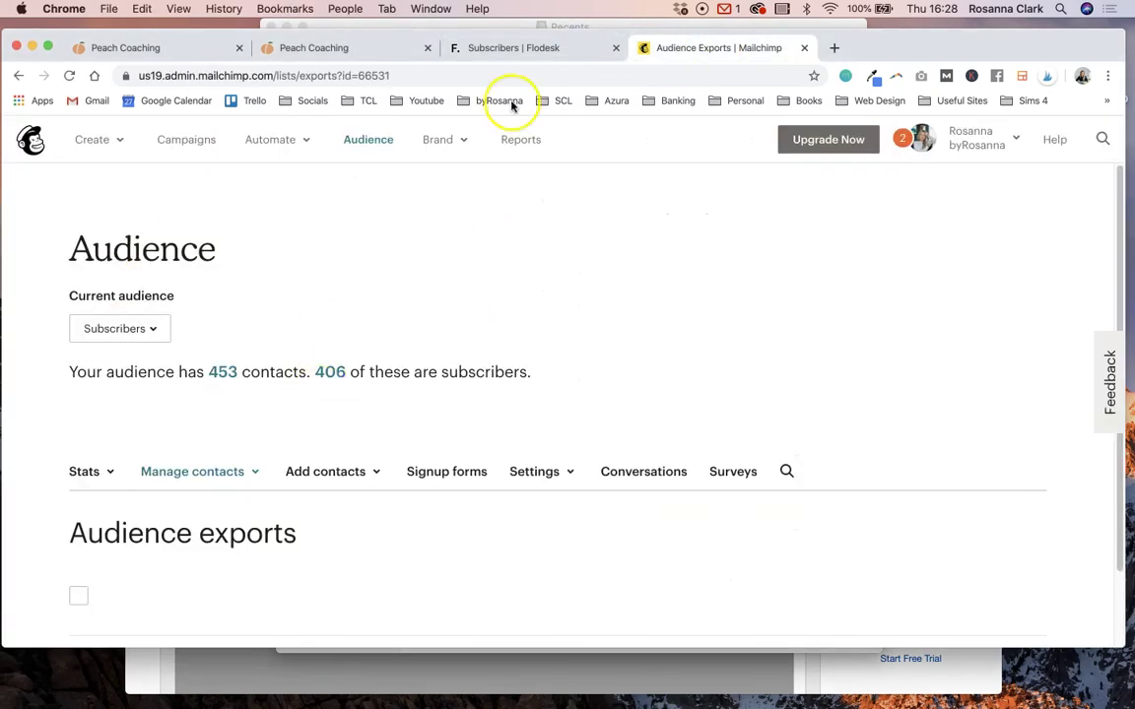
pyautogui.click(562, 47)
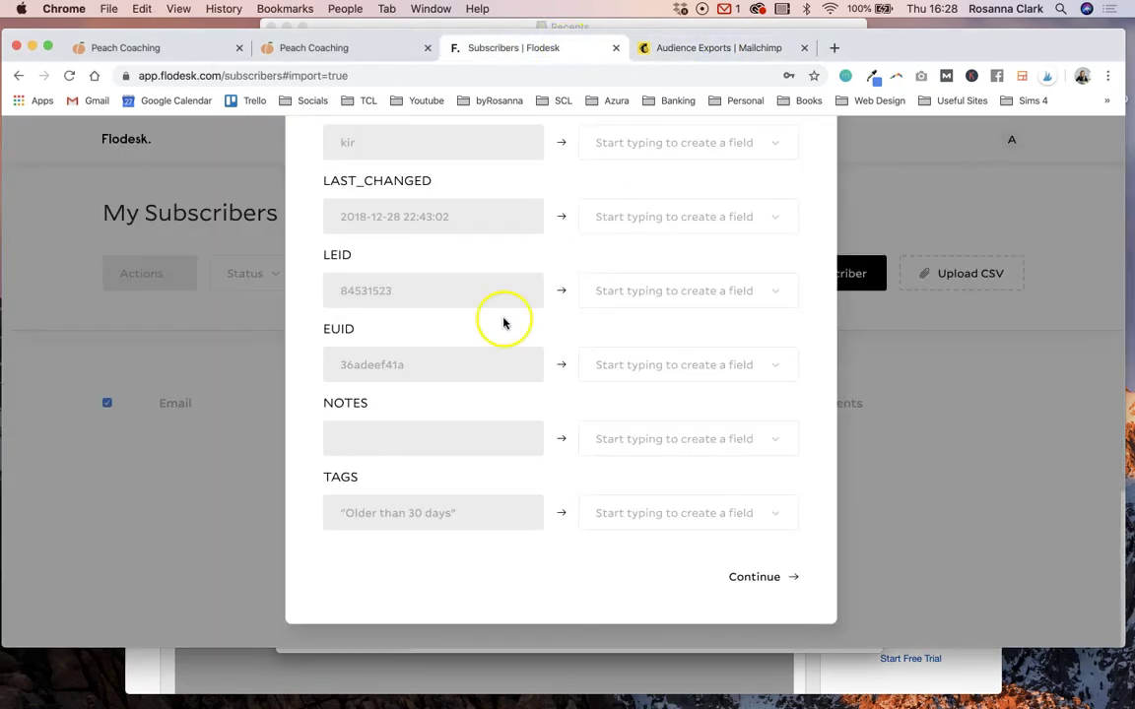
pyautogui.click(658, 516)
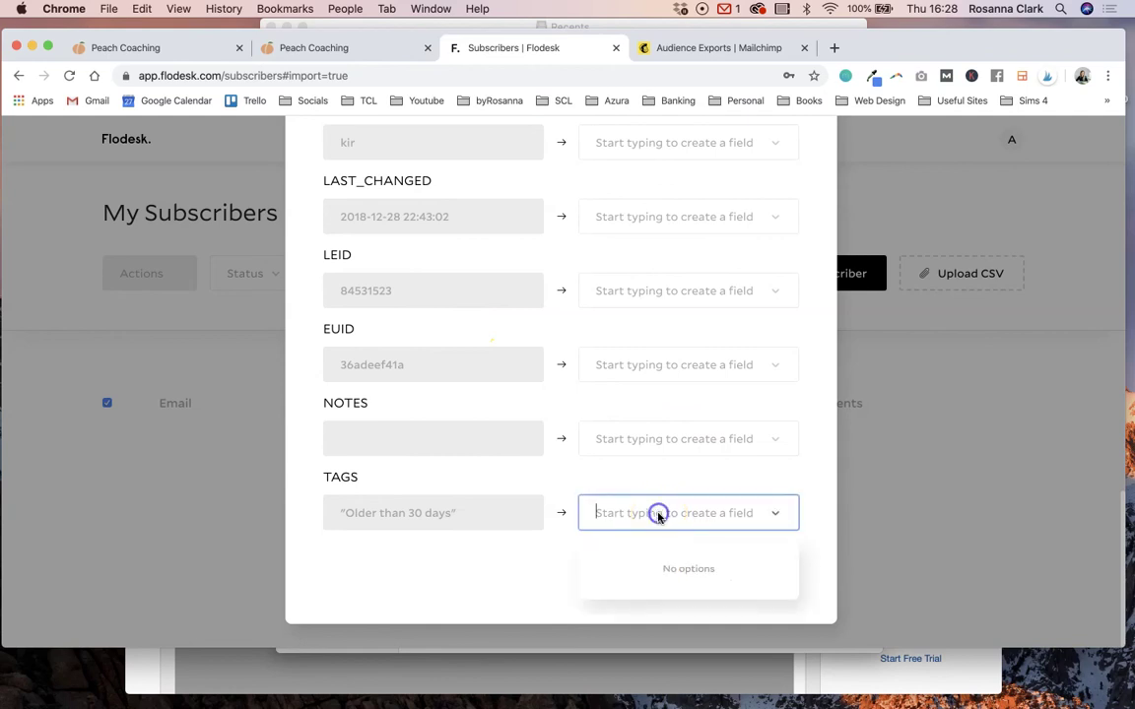
pyautogui.click(519, 569)
pyautogui.click(755, 578)
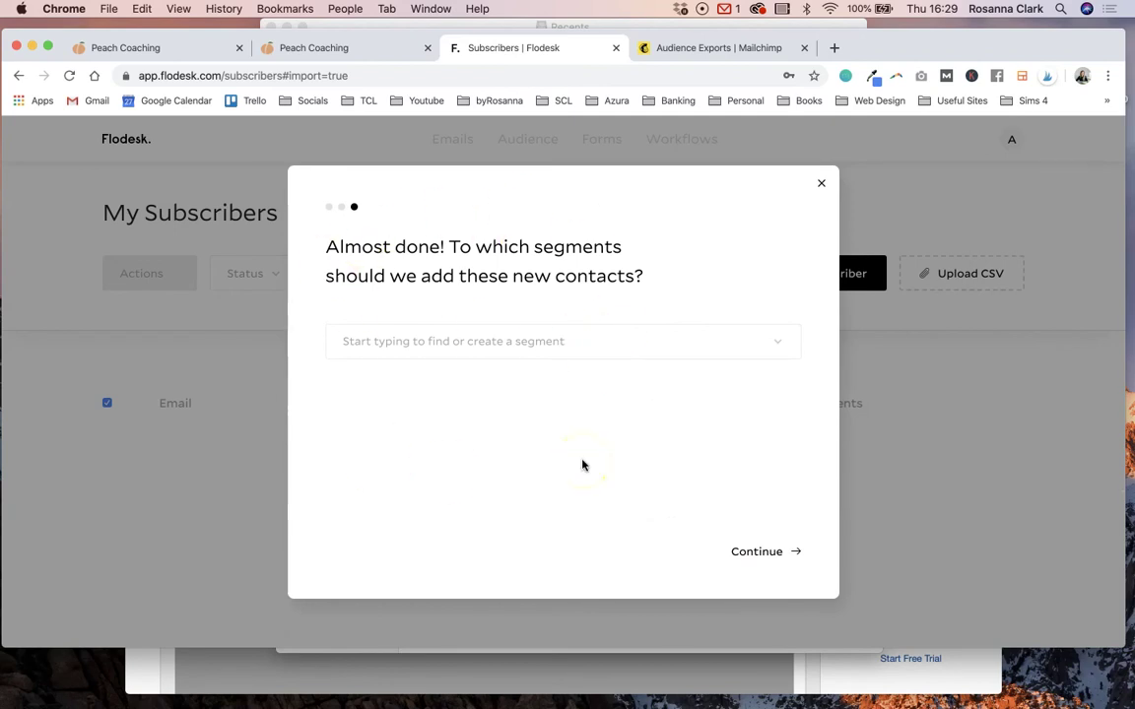
# Add the imported contacts to a newly created 'Mailchimp' segment and submit the upload.
pyautogui.click(584, 347)
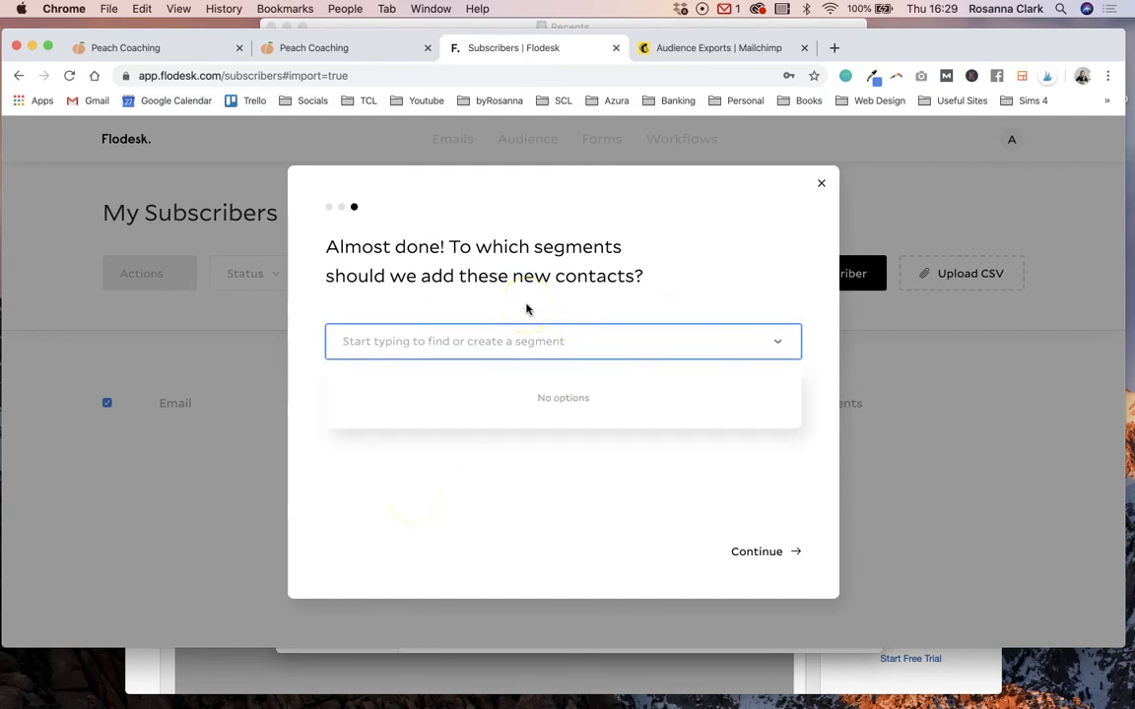
pyautogui.write('Mailchimp')
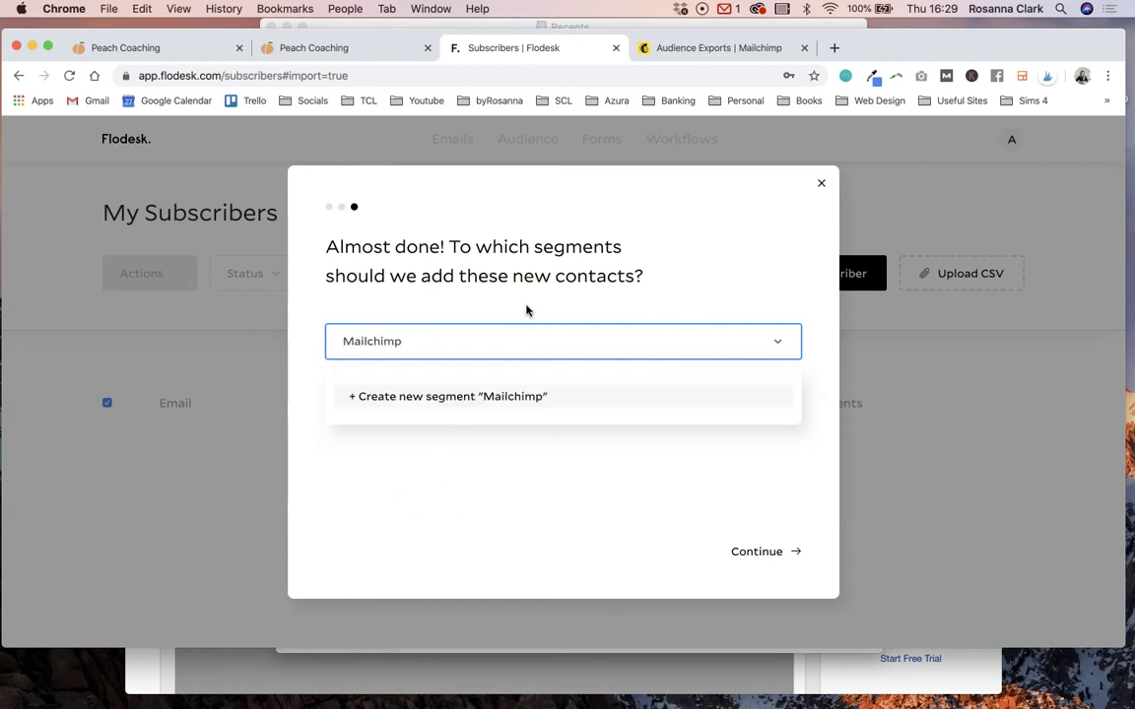
pyautogui.click(499, 399)
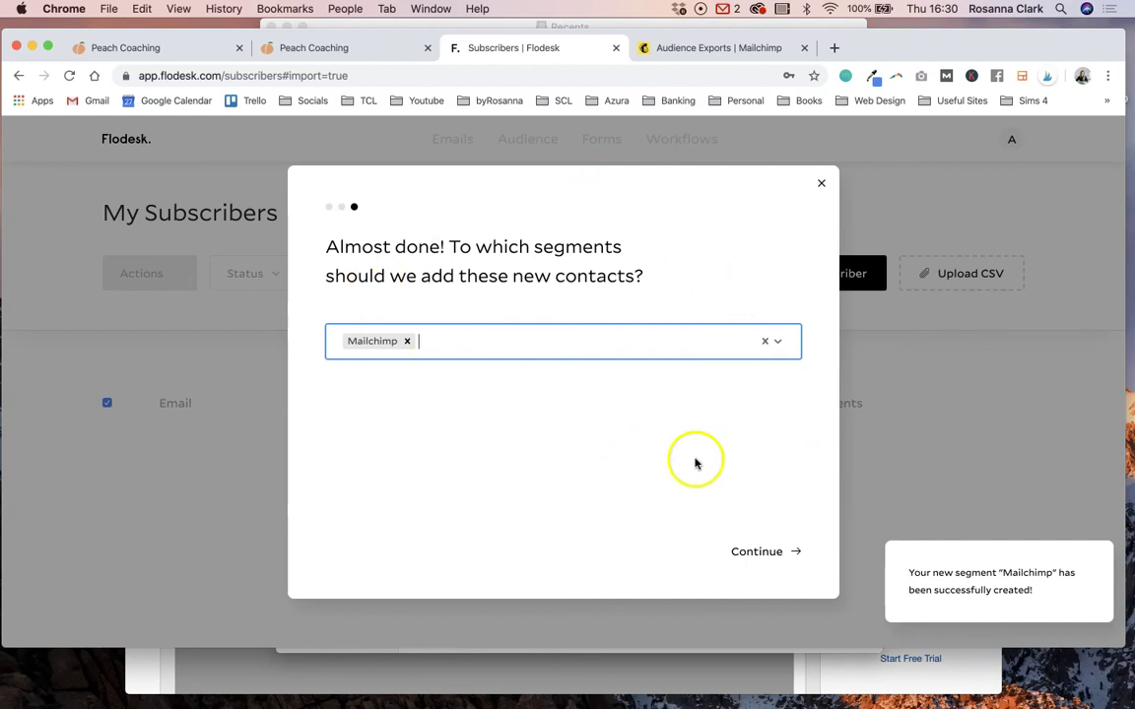
pyautogui.click(765, 551)
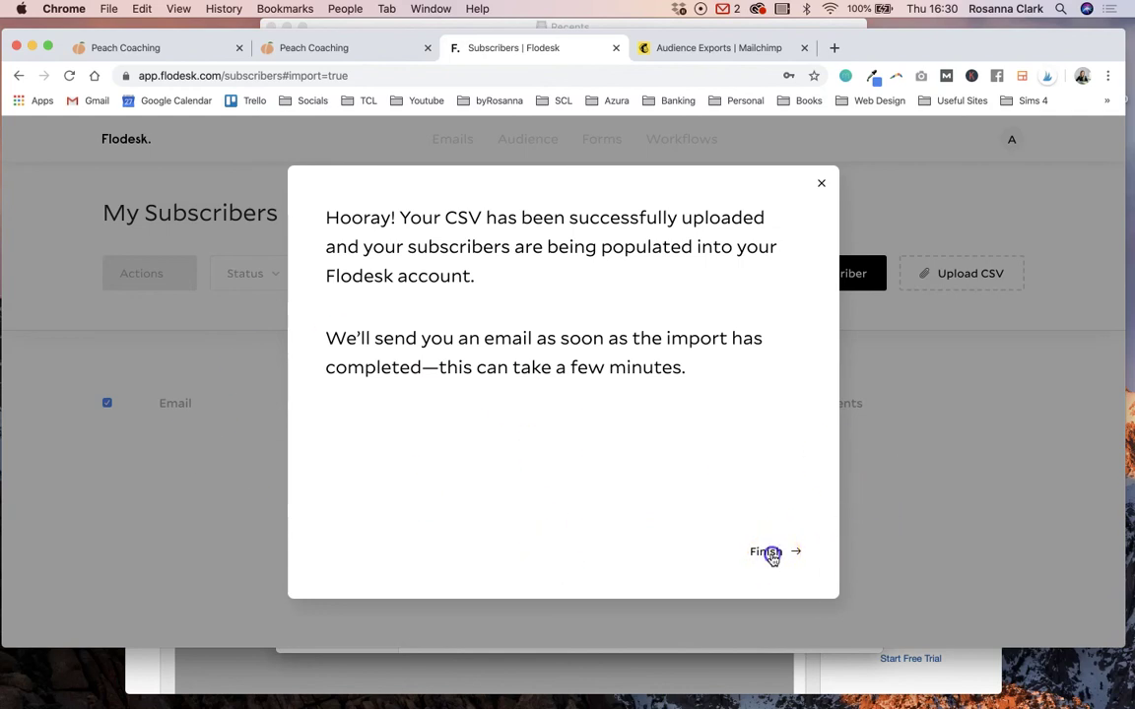
# Finish the import, closing the confirmation to return to My Subscribers.
pyautogui.click(773, 559)
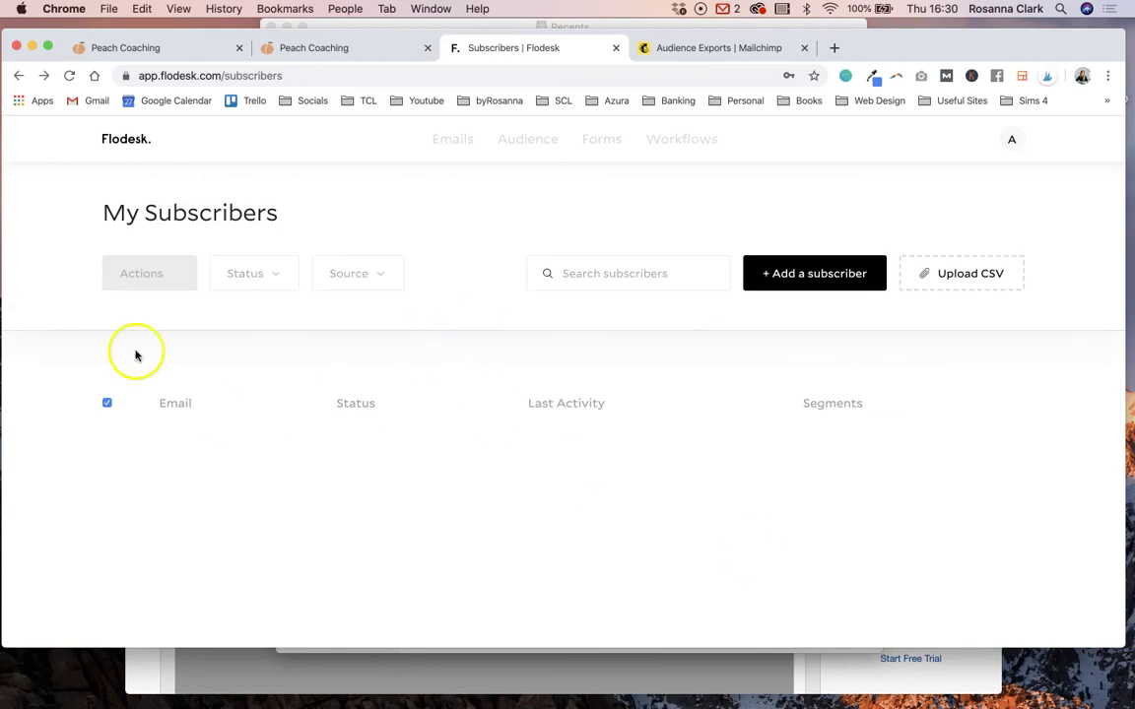